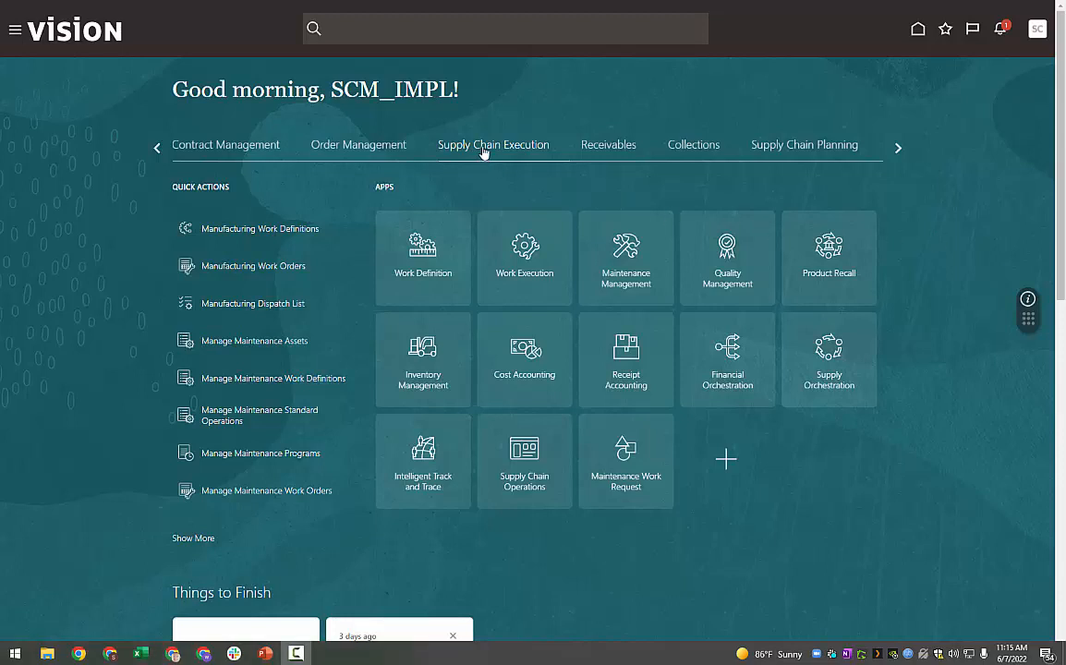
Open the Review Completed Transactions task in Inventory Management
click(429, 359)
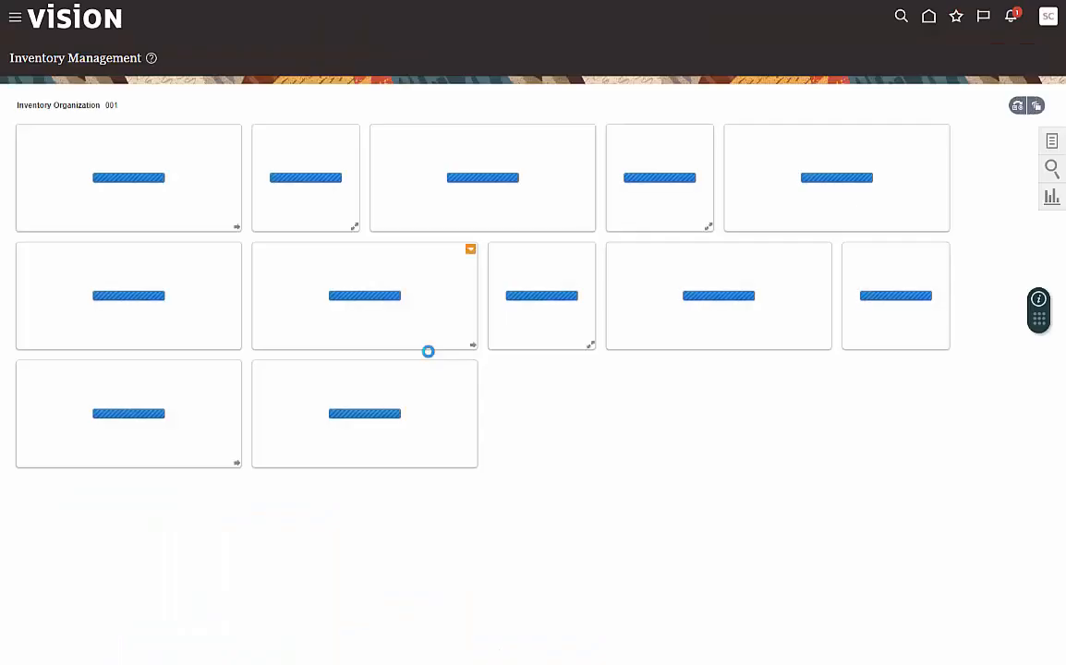
click(1050, 143)
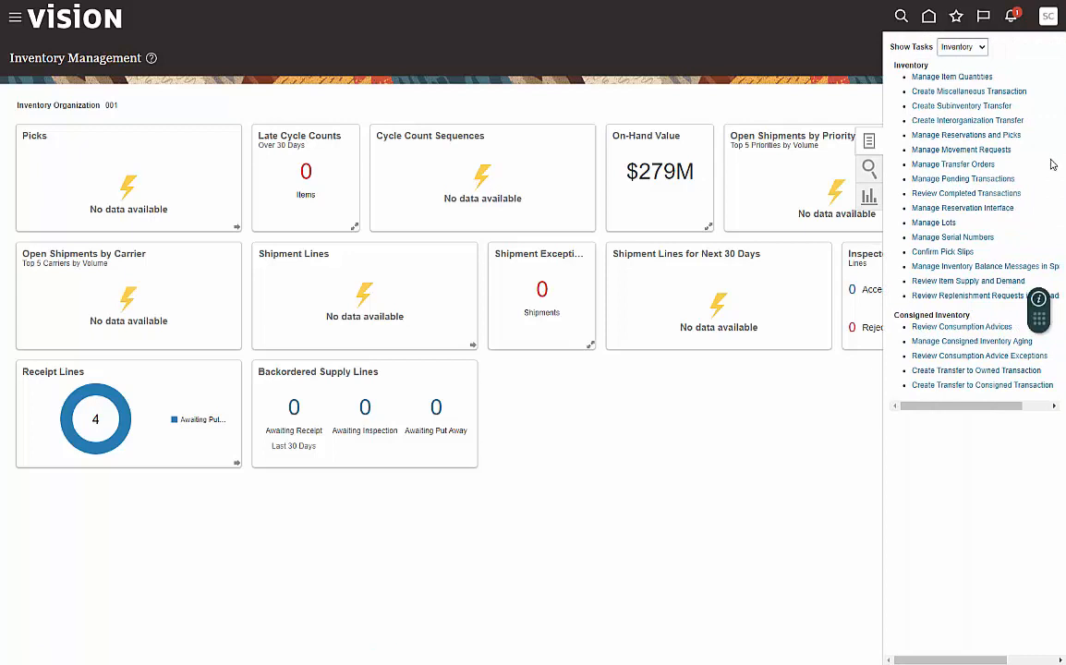
click(959, 194)
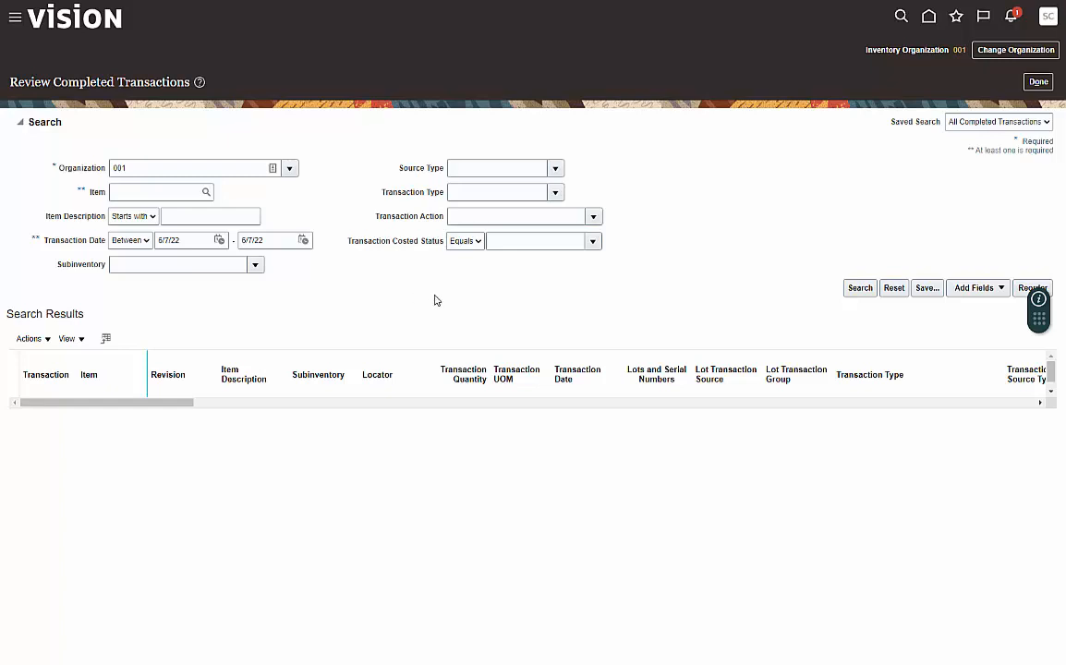
Enter CM50015 as the item to search completed transactions for
click(136, 192)
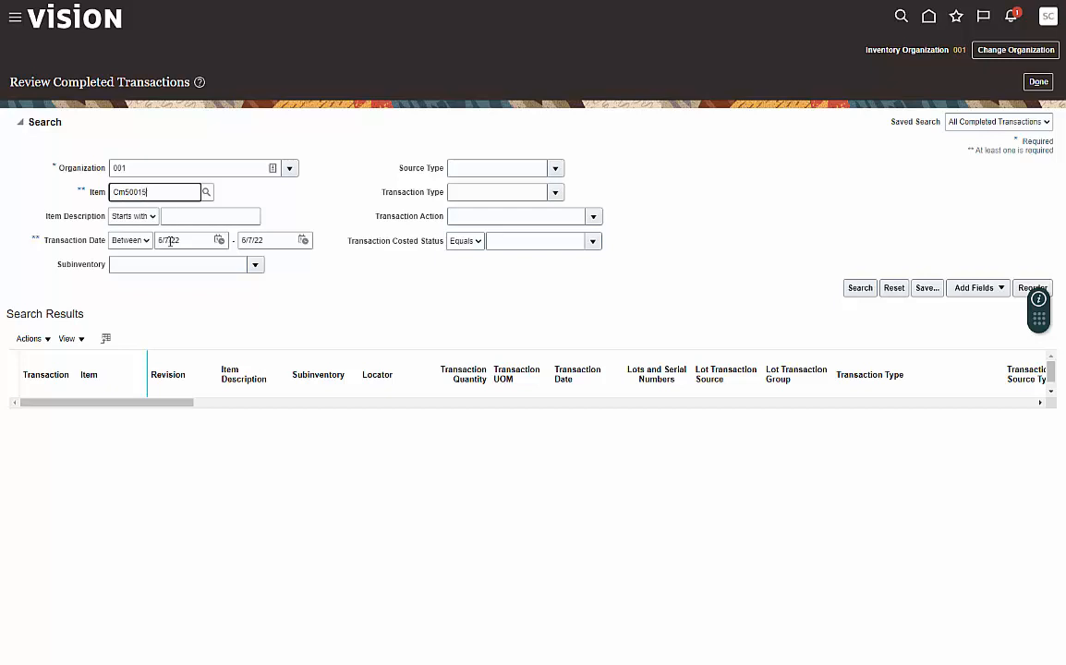
click(220, 241)
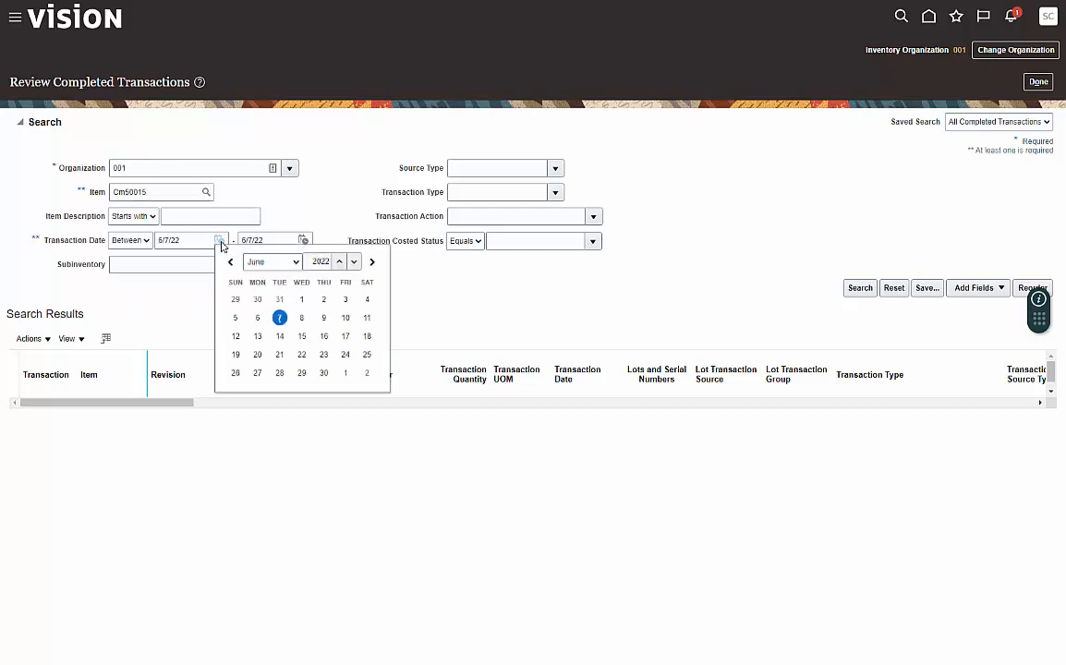
click(211, 266)
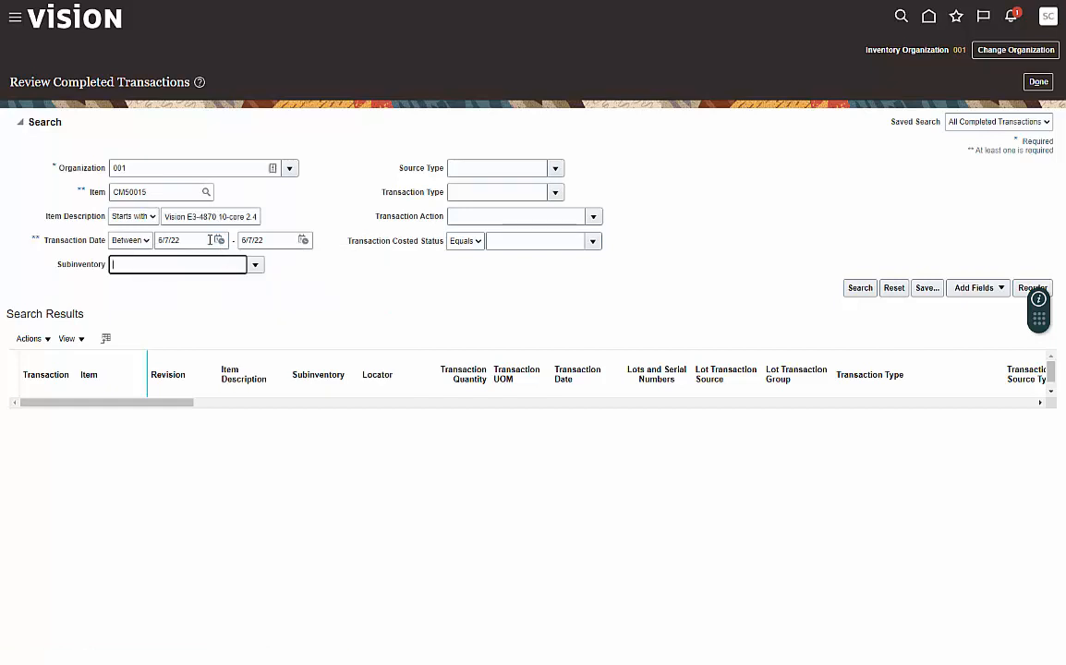
Set the start of the transaction date range to 1/1/22 and run the search
click(219, 240)
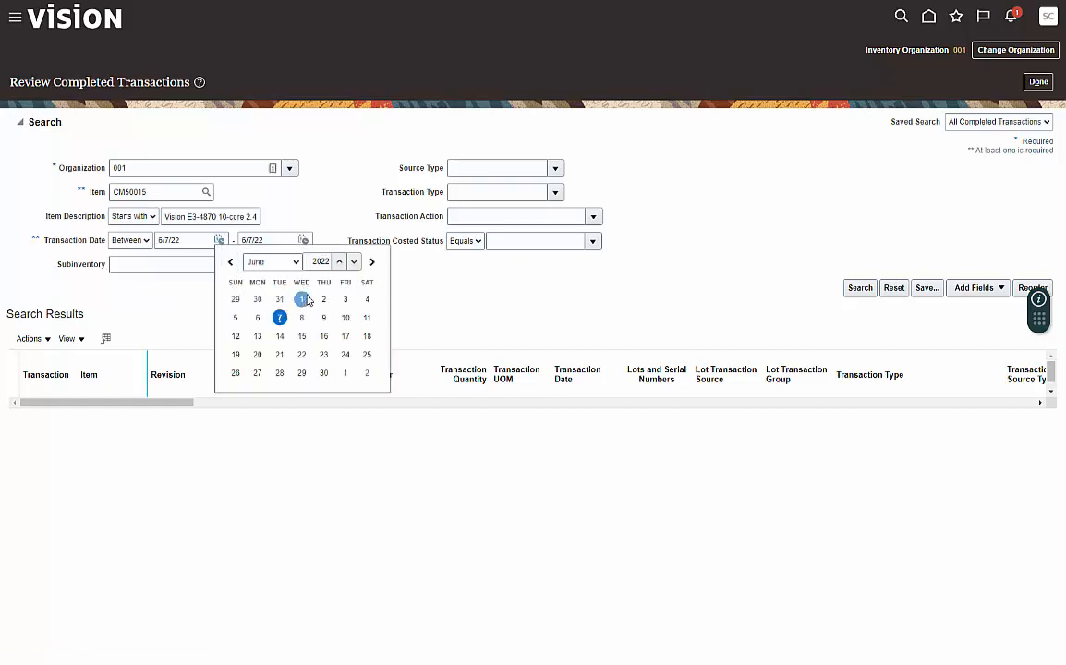
click(230, 261)
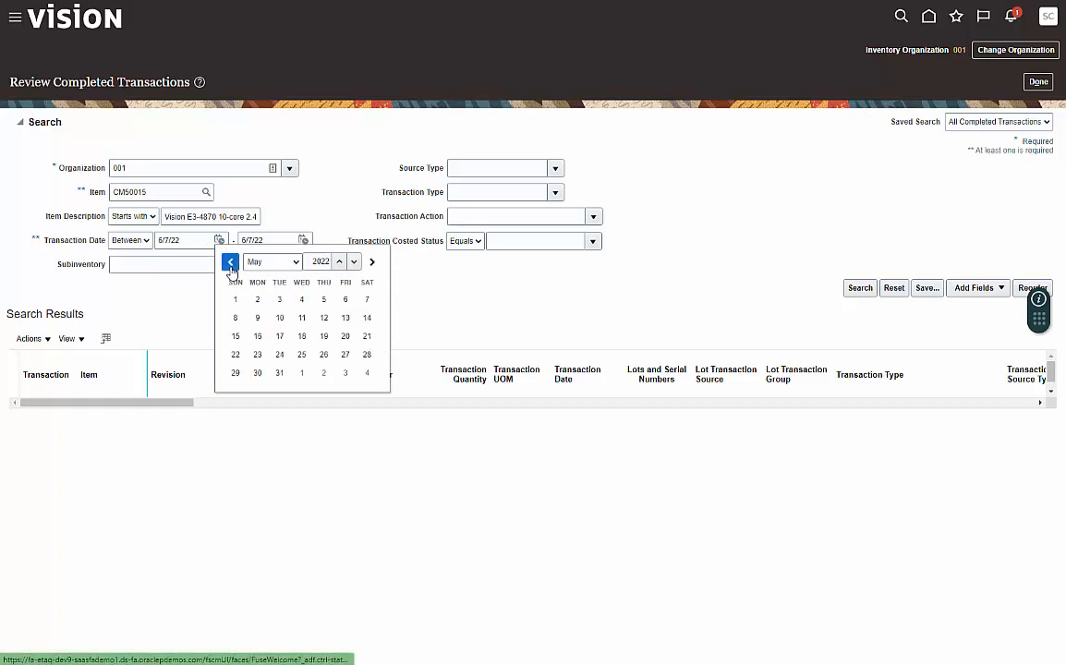
click(230, 263)
click(230, 263)
click(230, 263)
click(231, 264)
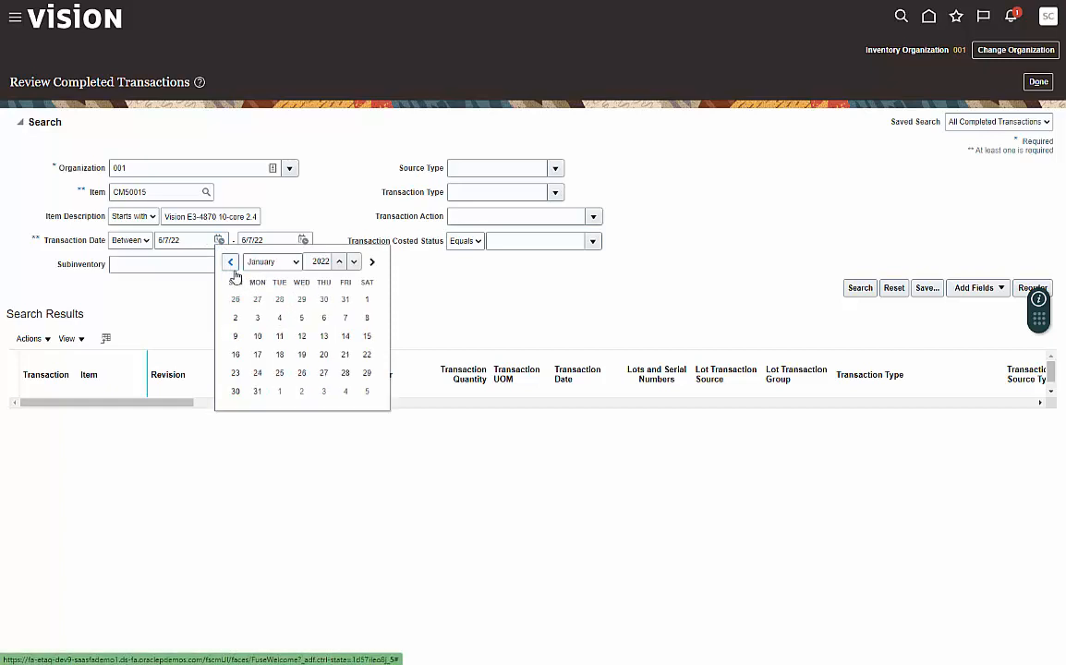
click(366, 299)
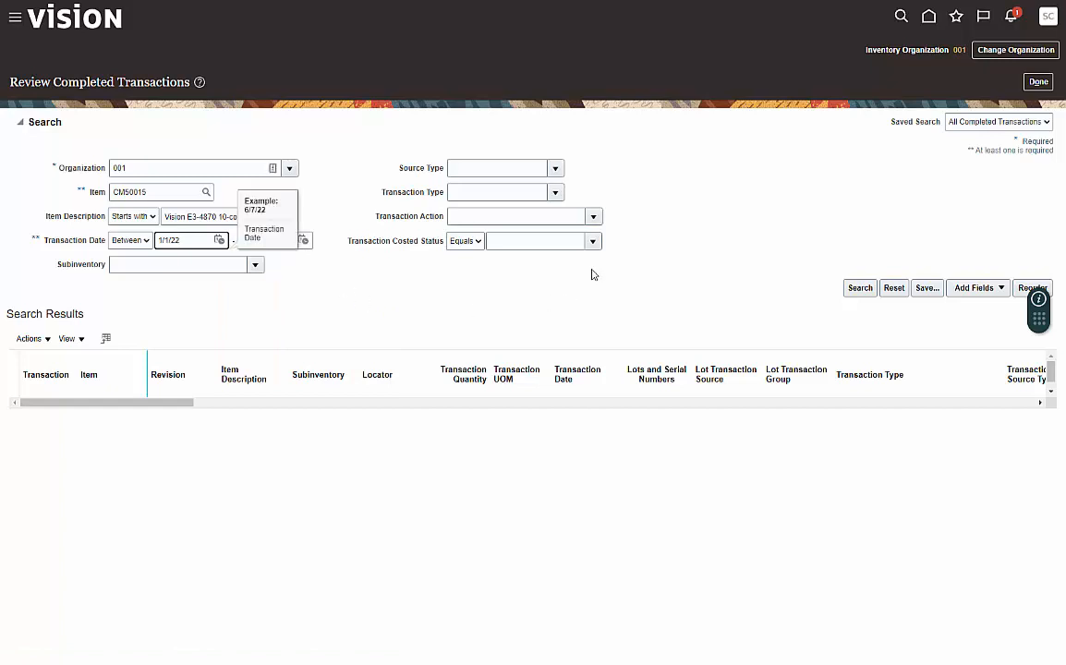
click(860, 292)
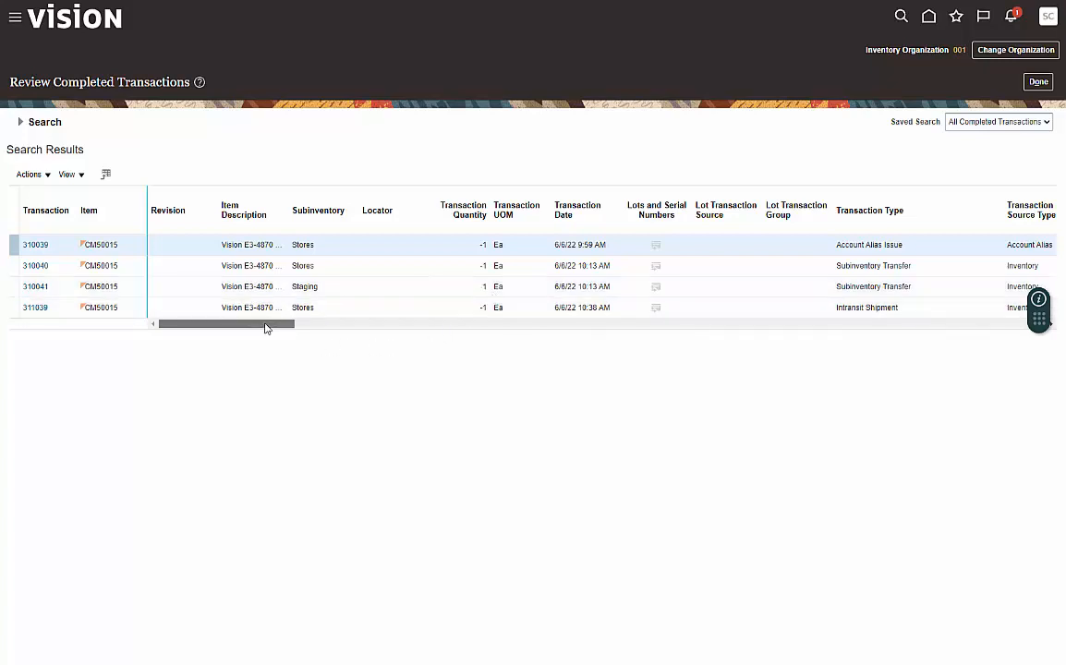
Examine the further columns of the search results, including source, reason, reference and transfer details
drag(266, 328, 317, 331)
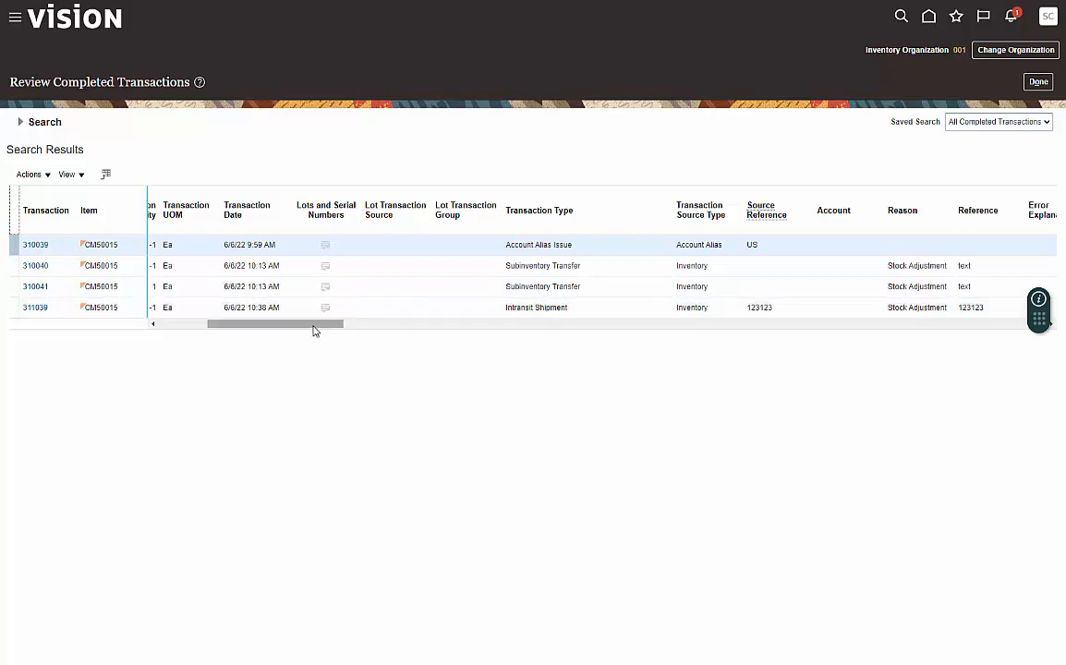
drag(314, 329, 412, 325)
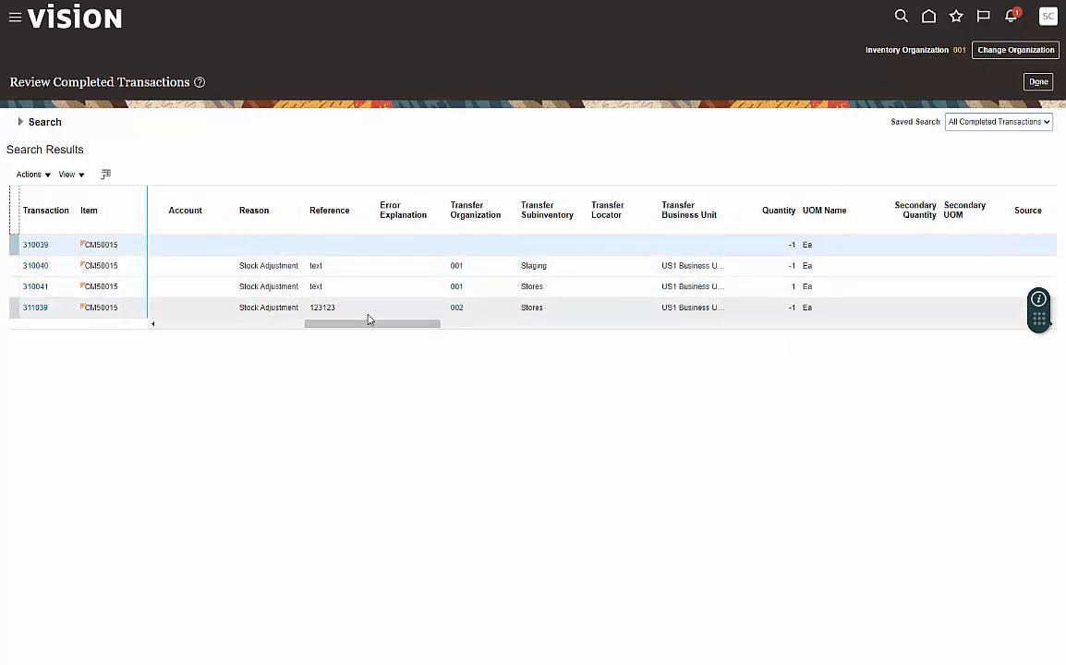
drag(380, 325, 200, 346)
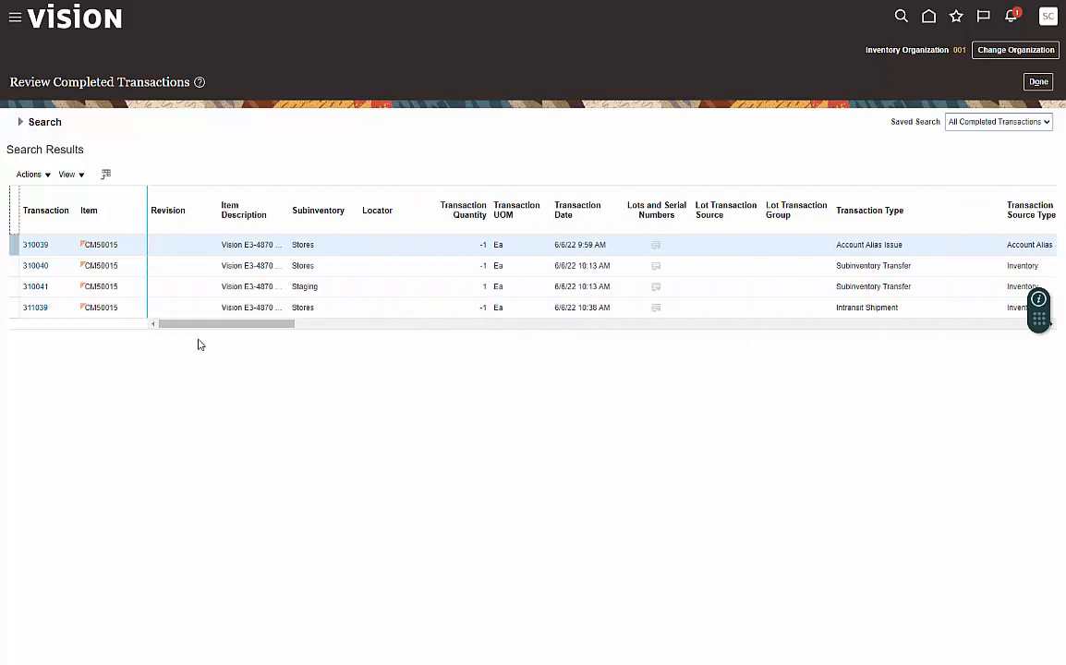
Open the details of the Account Alias Issue transaction and review all its sections down to Additional Information
click(39, 247)
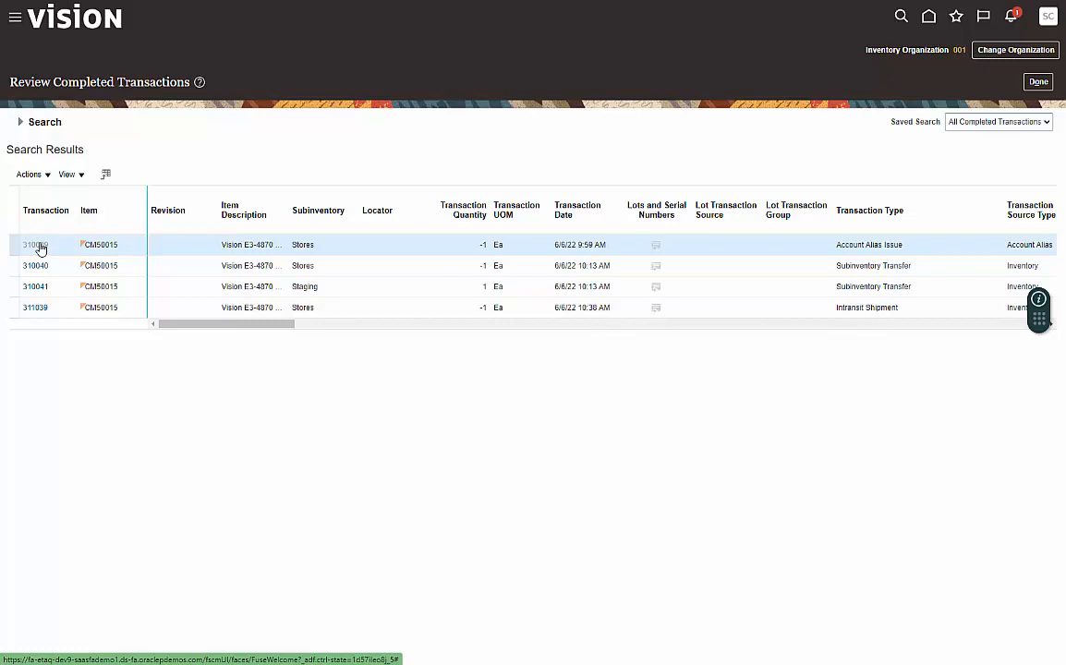
click(37, 246)
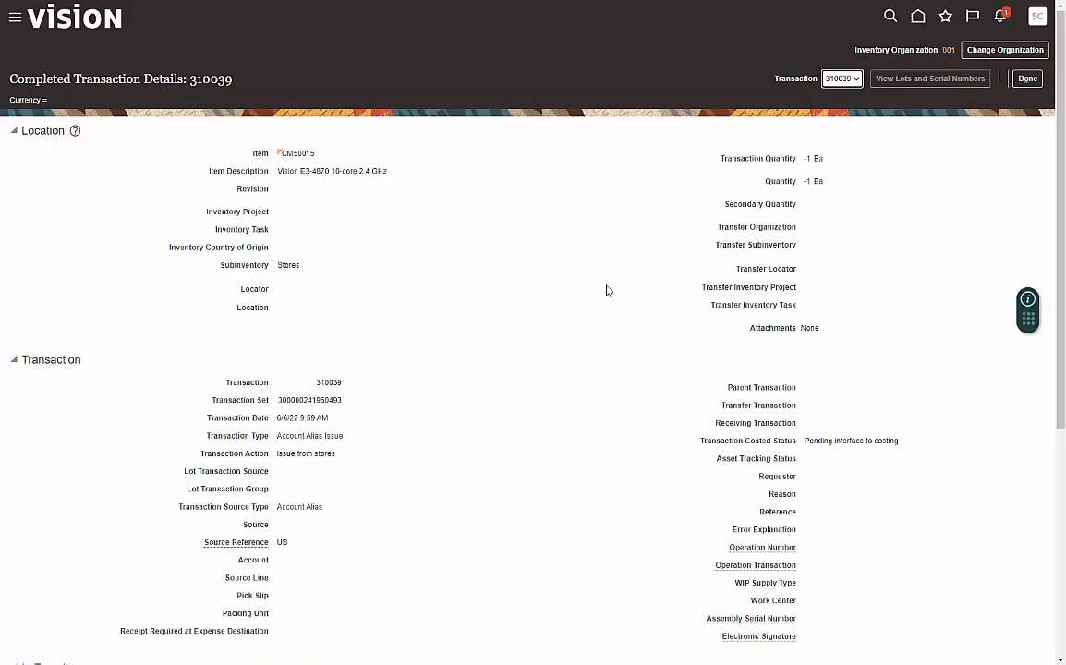
drag(1061, 137, 1065, 373)
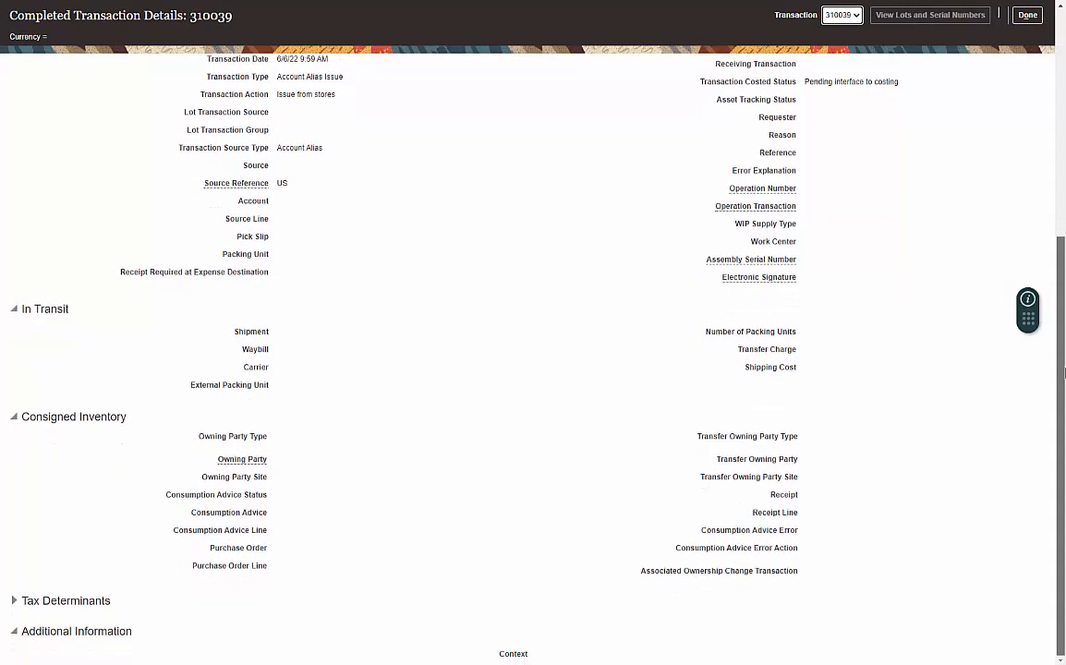
drag(1064, 370, 988, 133)
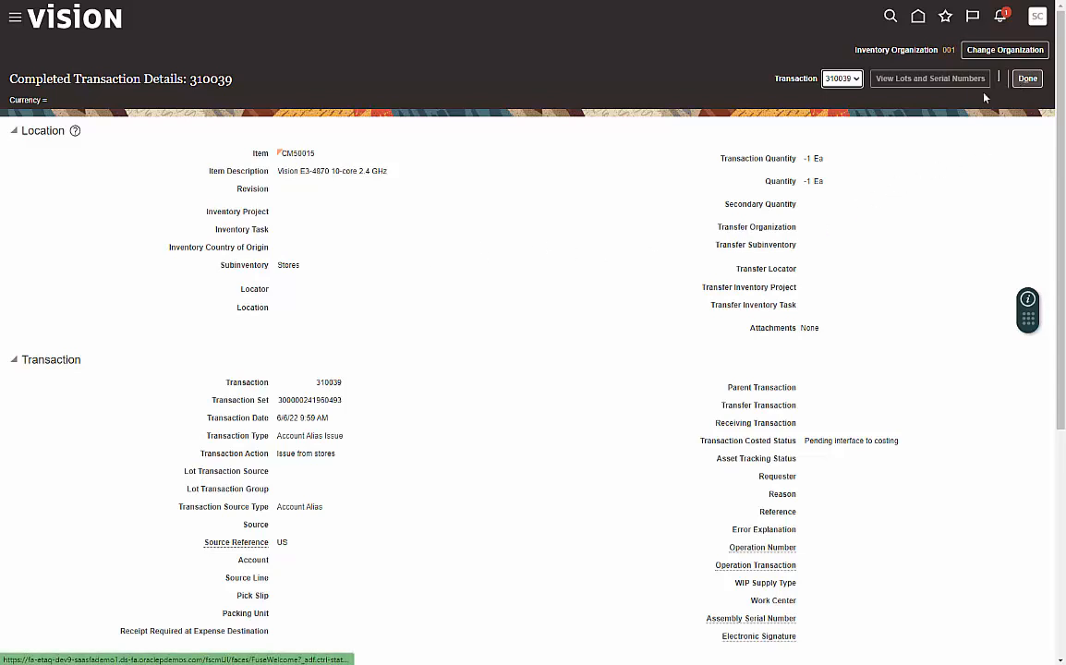
Check which other transactions can be chosen from the details page, and return to the search results
click(852, 79)
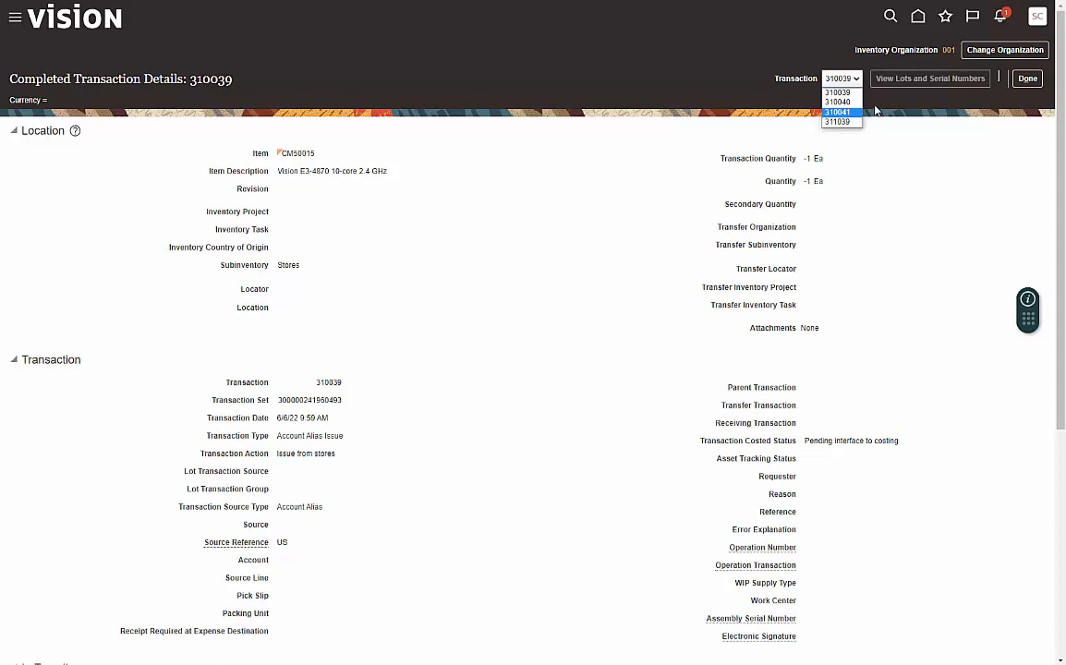
click(878, 109)
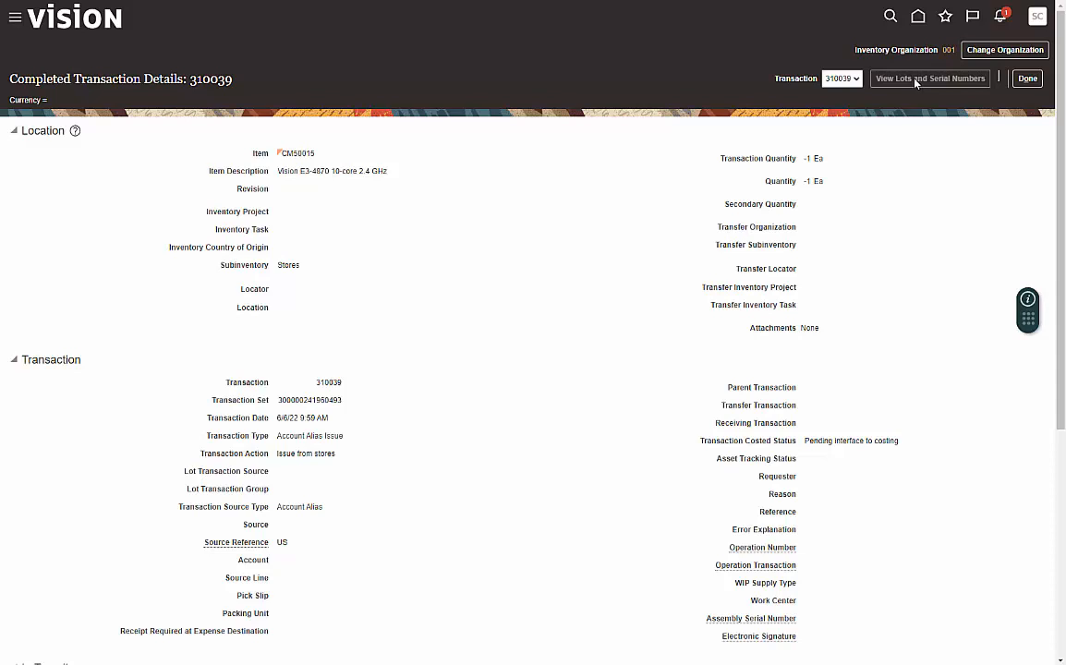
click(1027, 81)
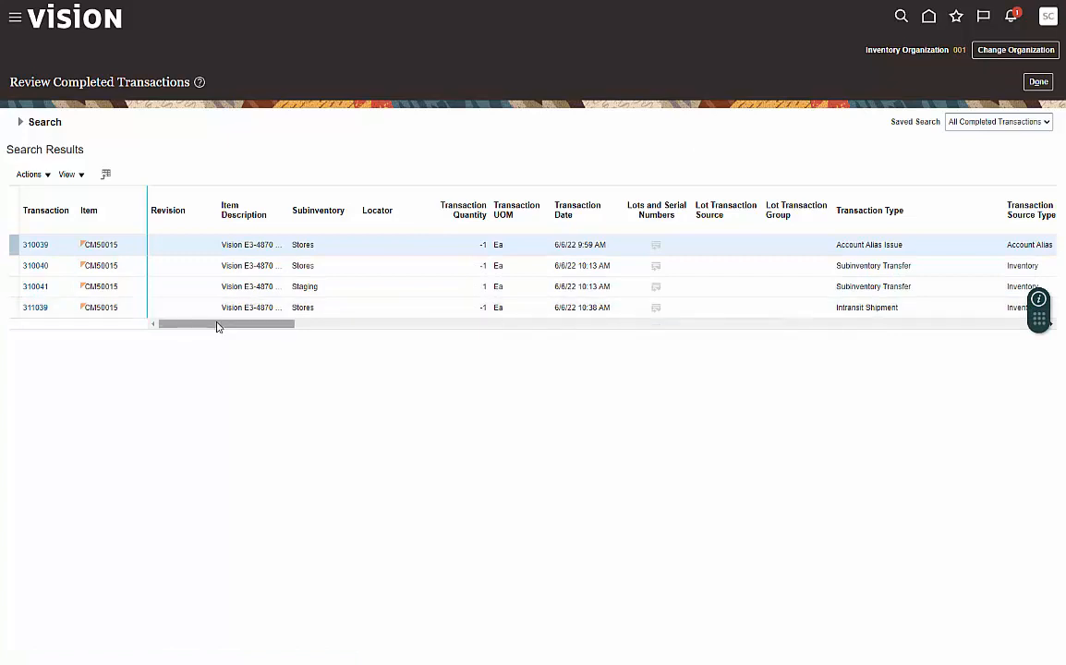
mouse_move(217, 326)
mouse_down()
mouse_move(235, 328)
mouse_move(199, 326)
mouse_up()
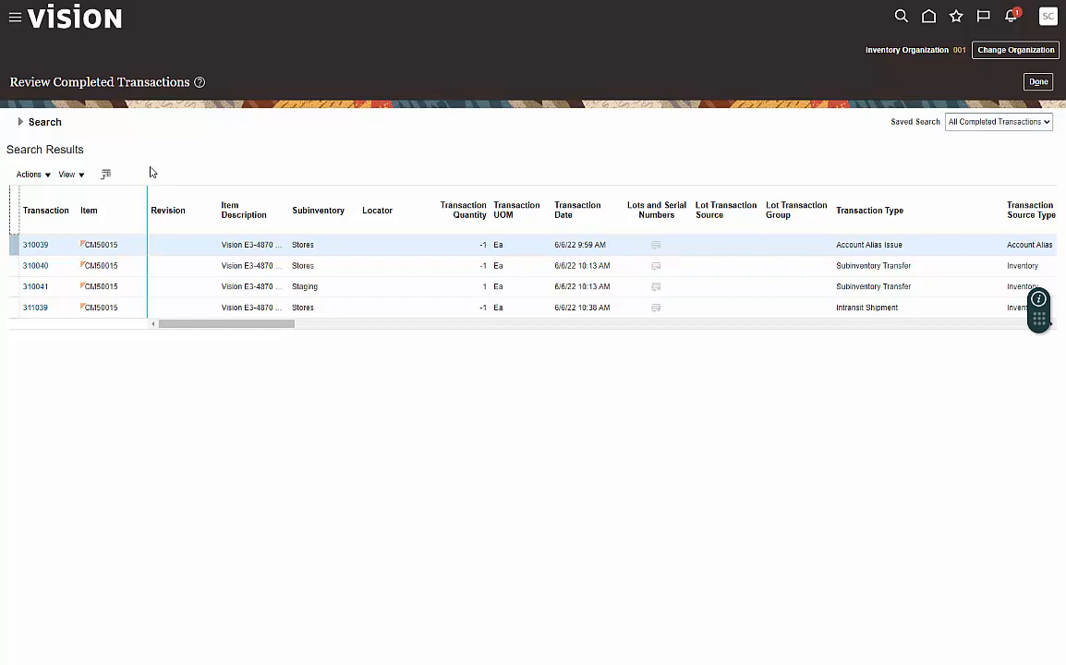
Examine the column, sorting and Excel export options available for the search results table
click(73, 175)
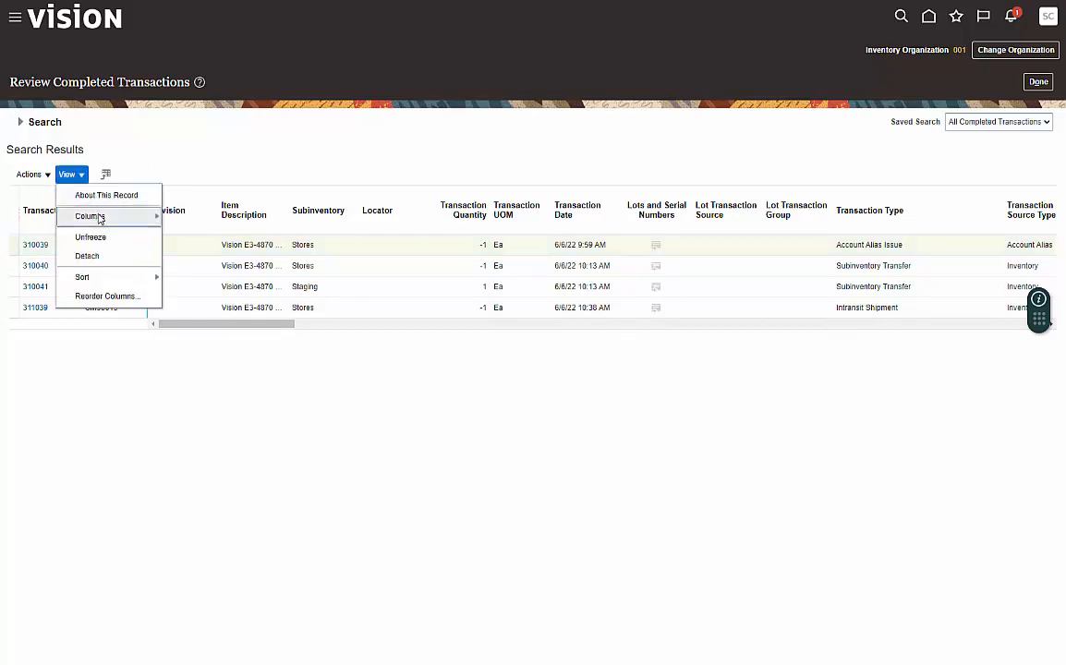
mouse_move(100, 218)
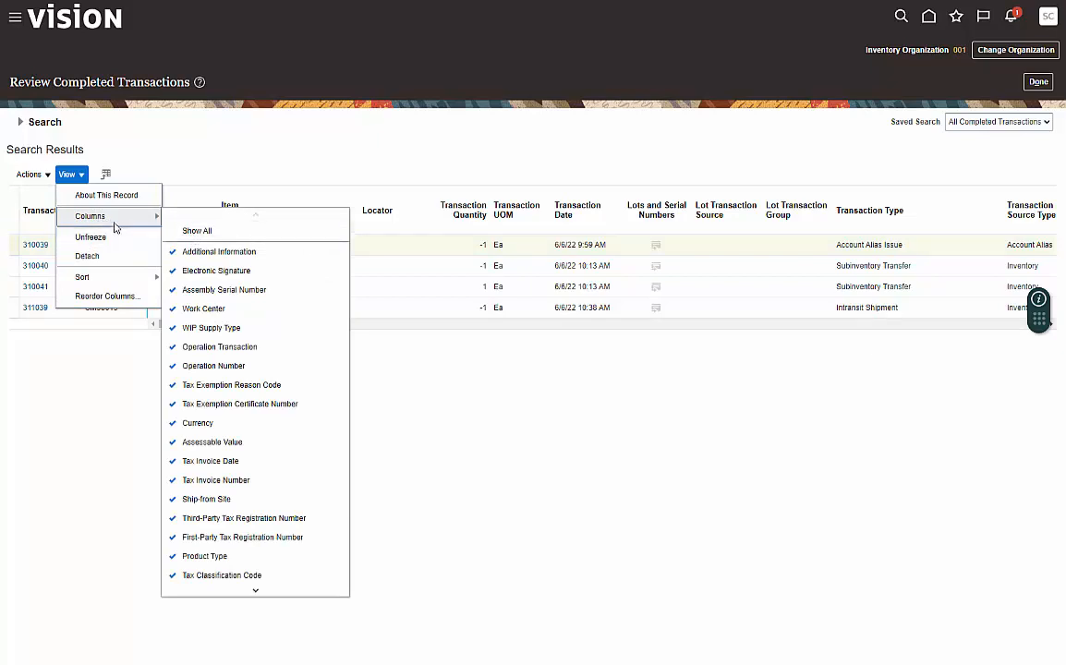
click(140, 153)
click(69, 173)
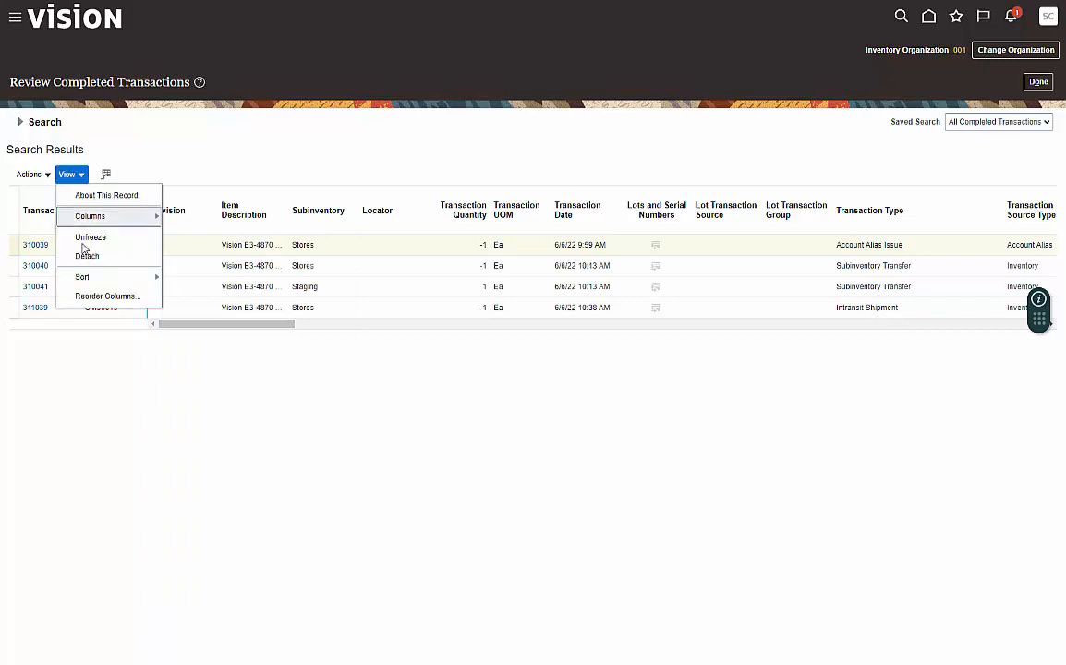
mouse_move(130, 279)
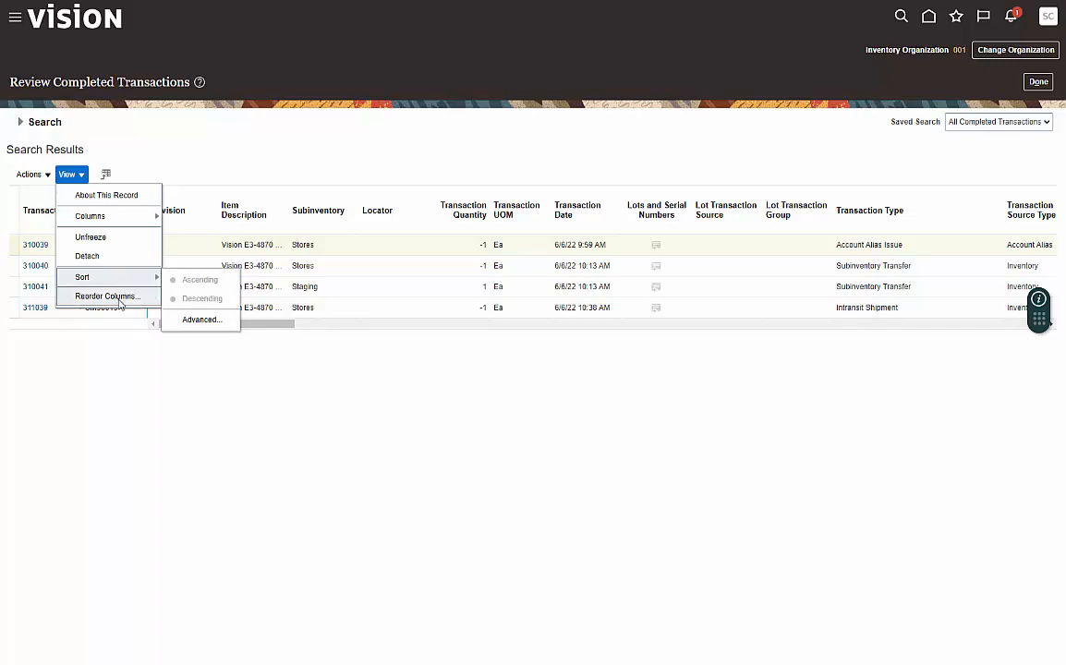
click(174, 162)
click(51, 174)
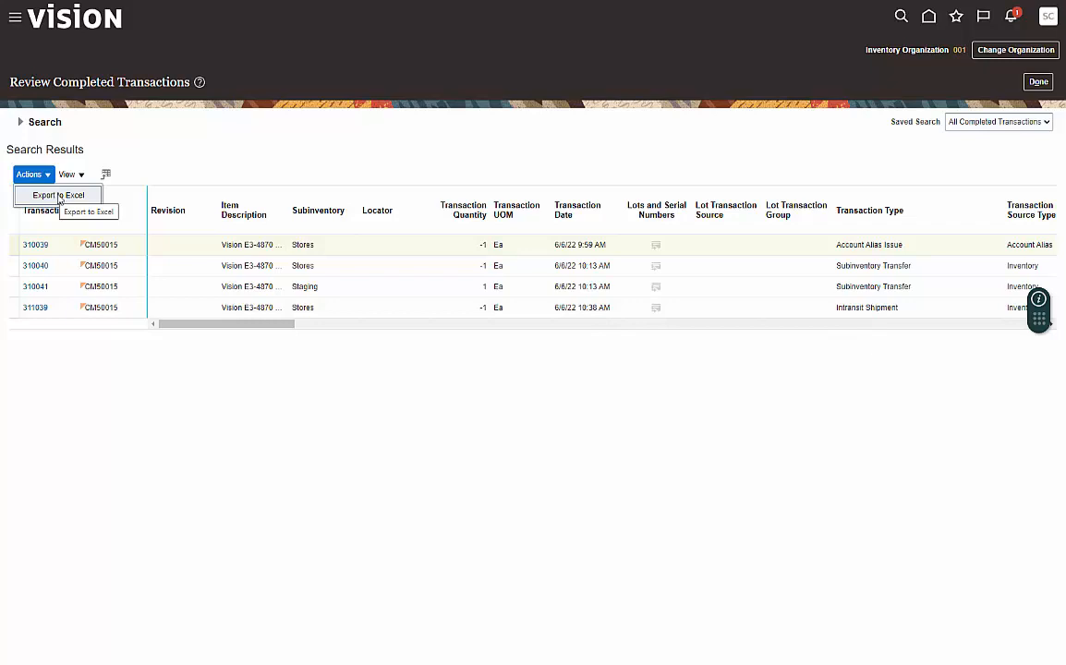
click(154, 162)
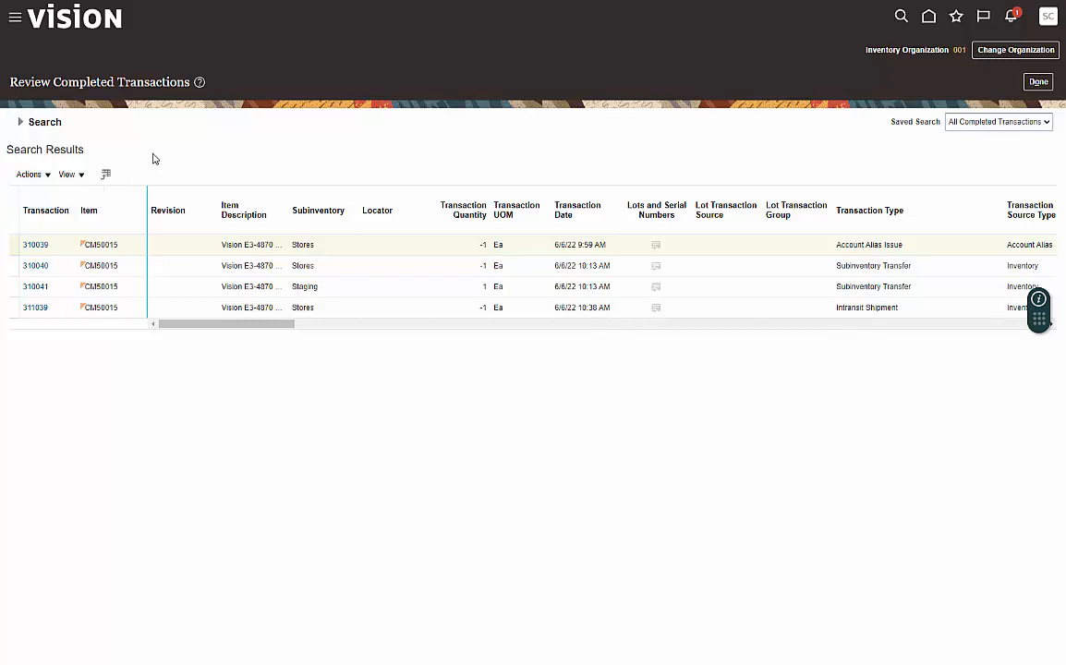
Expand the search criteria and add the Serial Number field to them
click(22, 124)
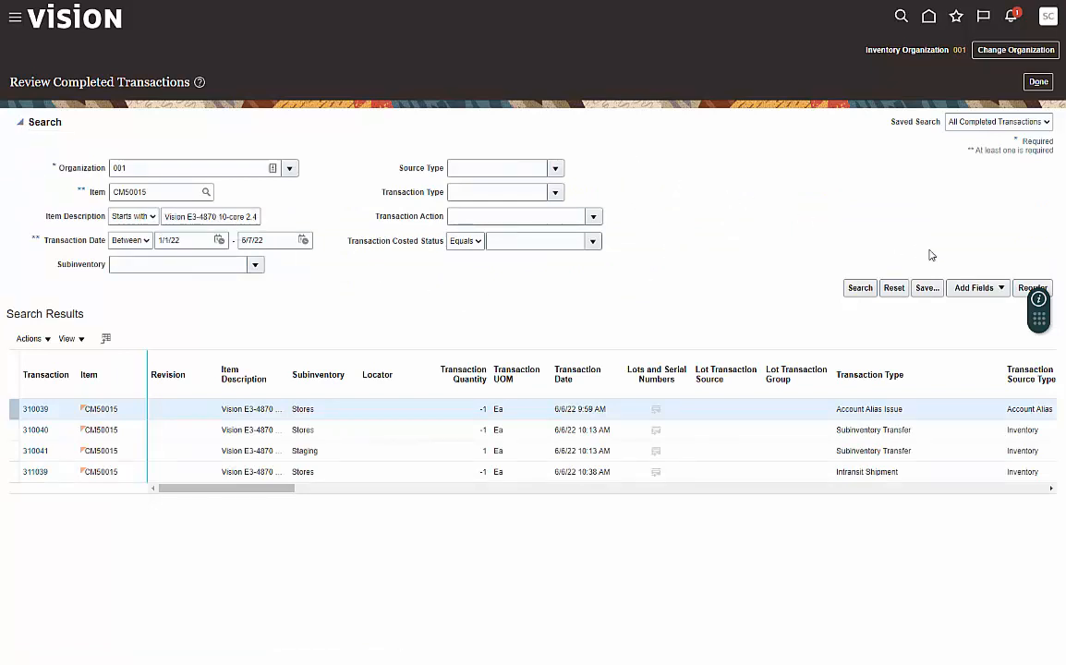
click(972, 289)
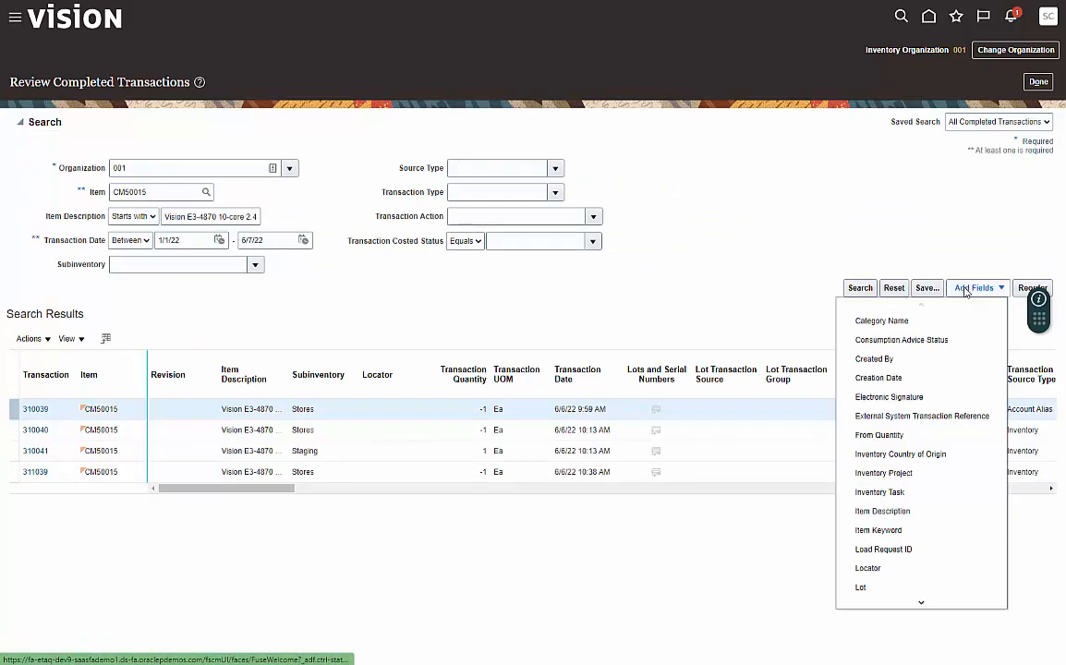
scroll(935, 408, down, 1)
scroll(936, 416, down, 4)
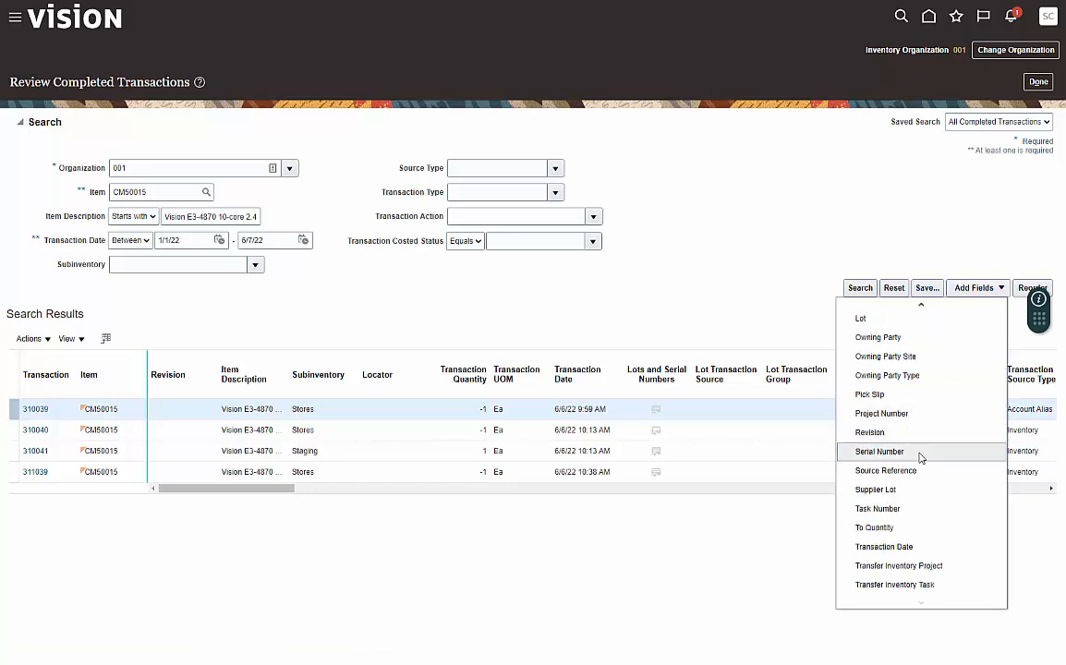
click(920, 453)
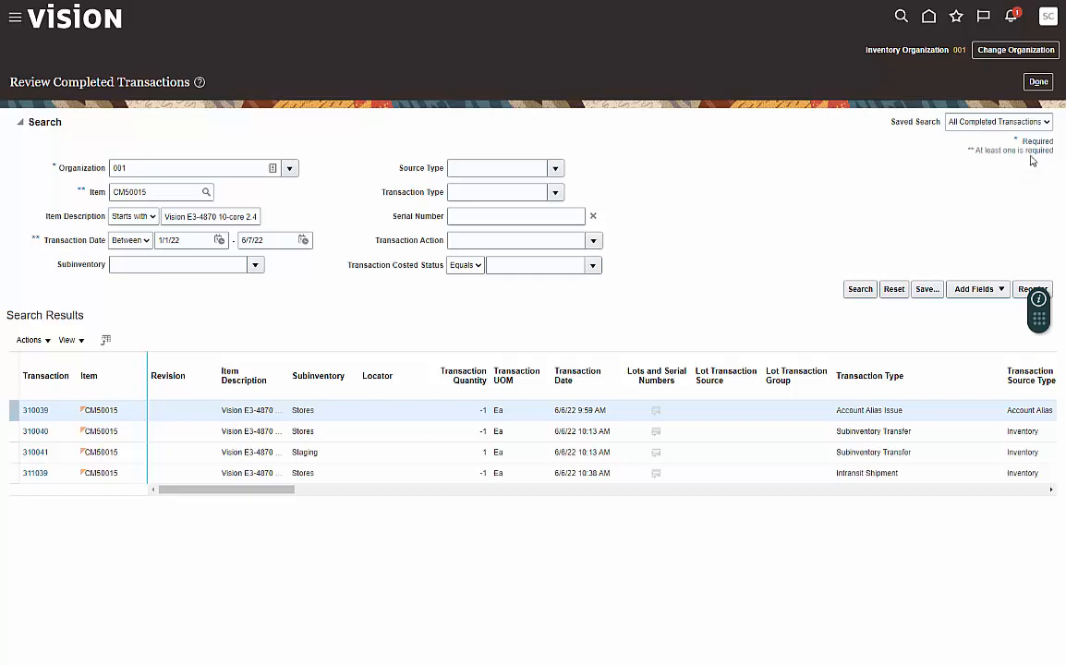
Inspect the personalization options for saved searches and close them without changes
click(1047, 122)
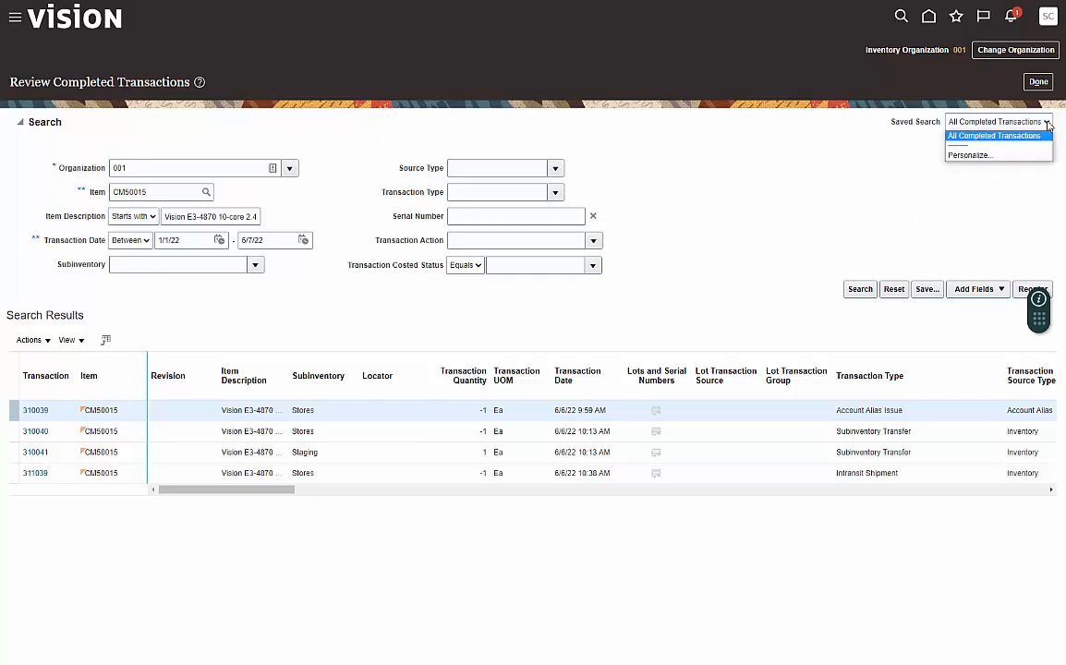
click(971, 155)
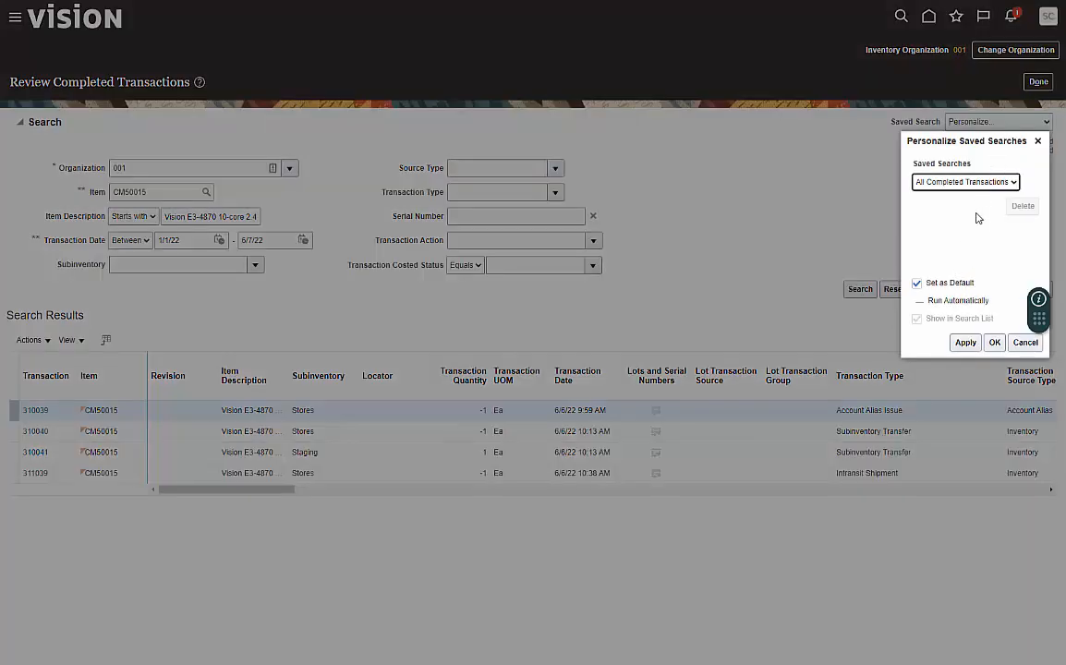
click(897, 191)
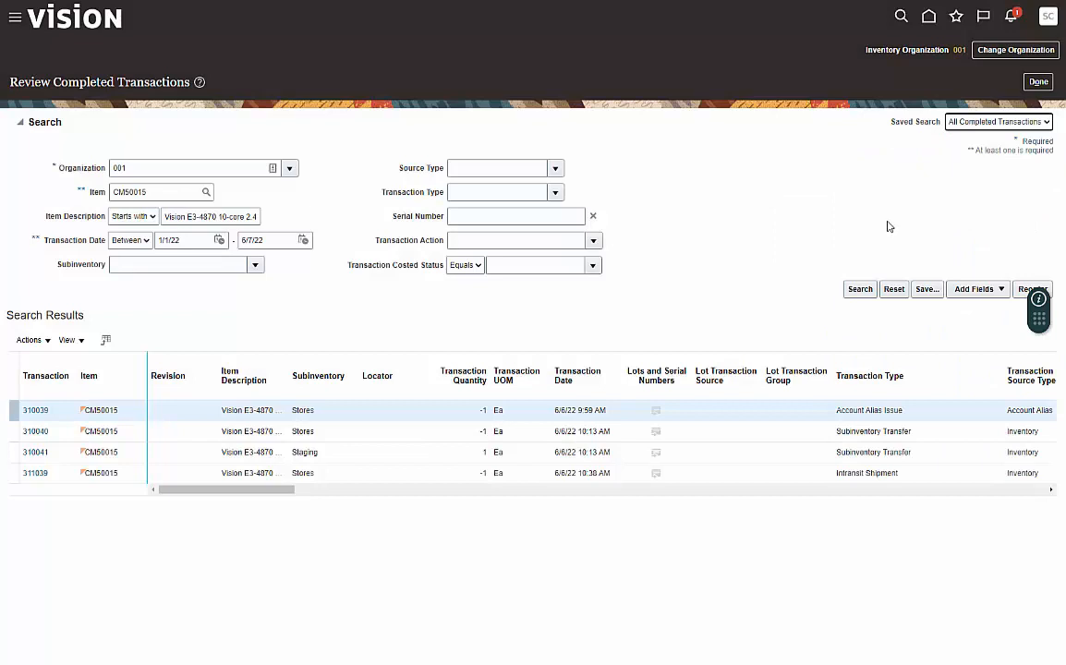
Save the current search criteria as a new saved search named With Serial Number
click(927, 289)
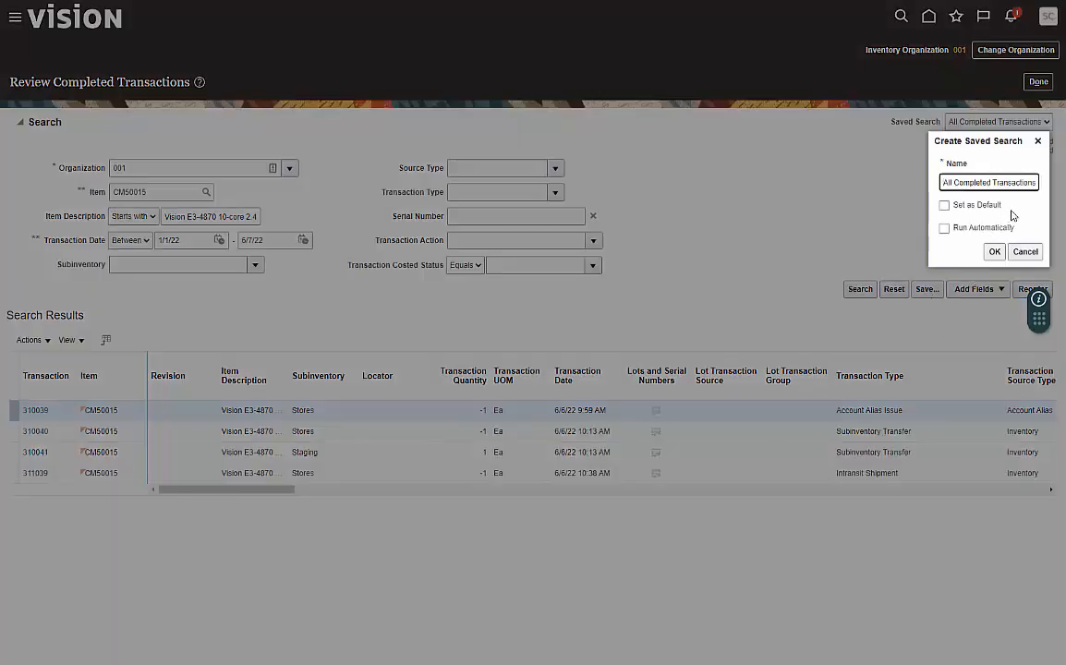
triple_click(943, 182)
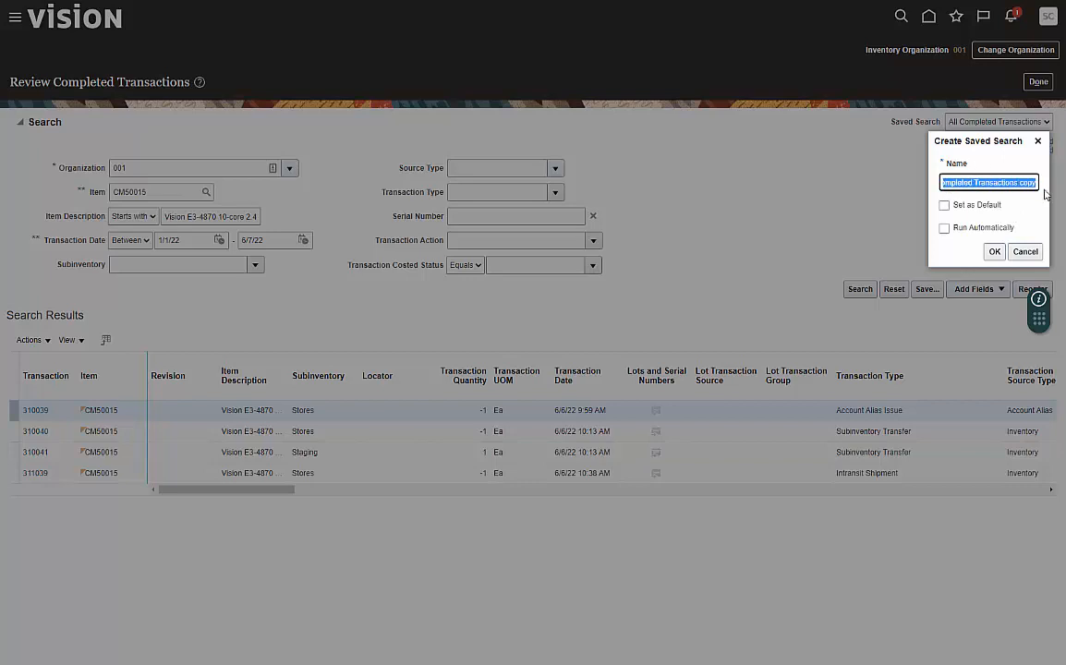
text(With Serial Number)
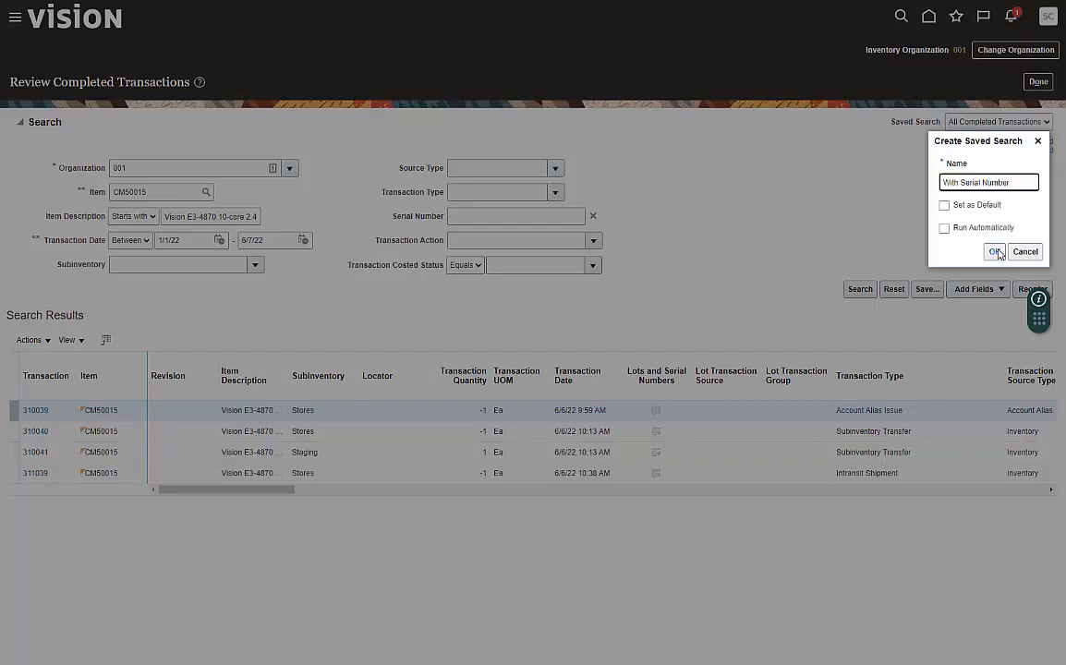
click(993, 252)
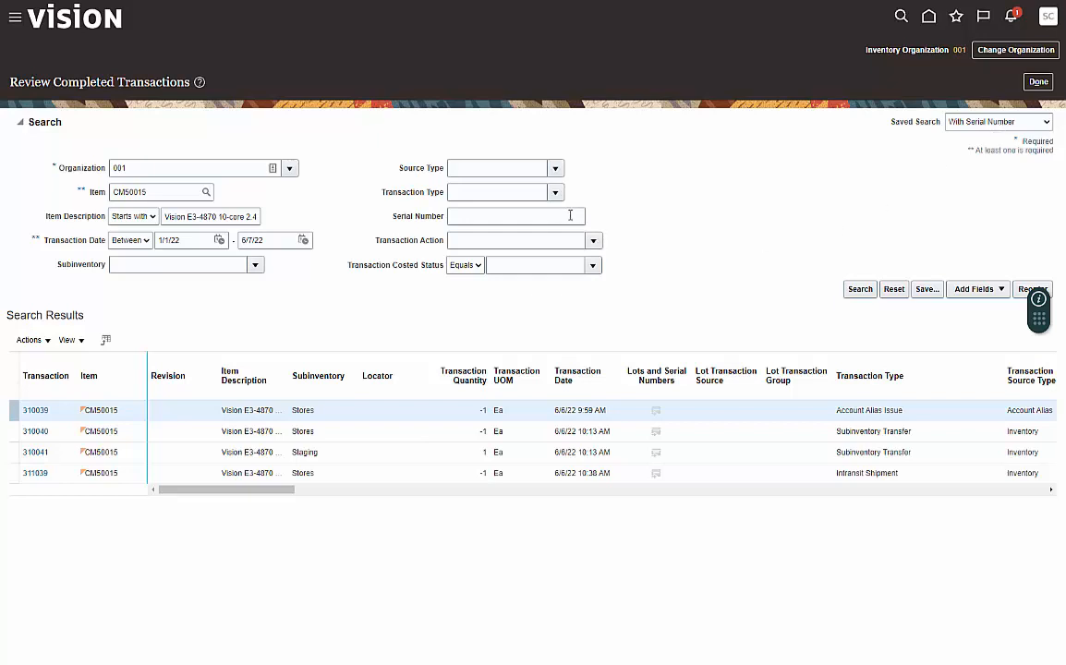
Switch to the All Completed Transactions saved search and reorder its fields so Item Description comes directly after Transaction Date
click(1044, 122)
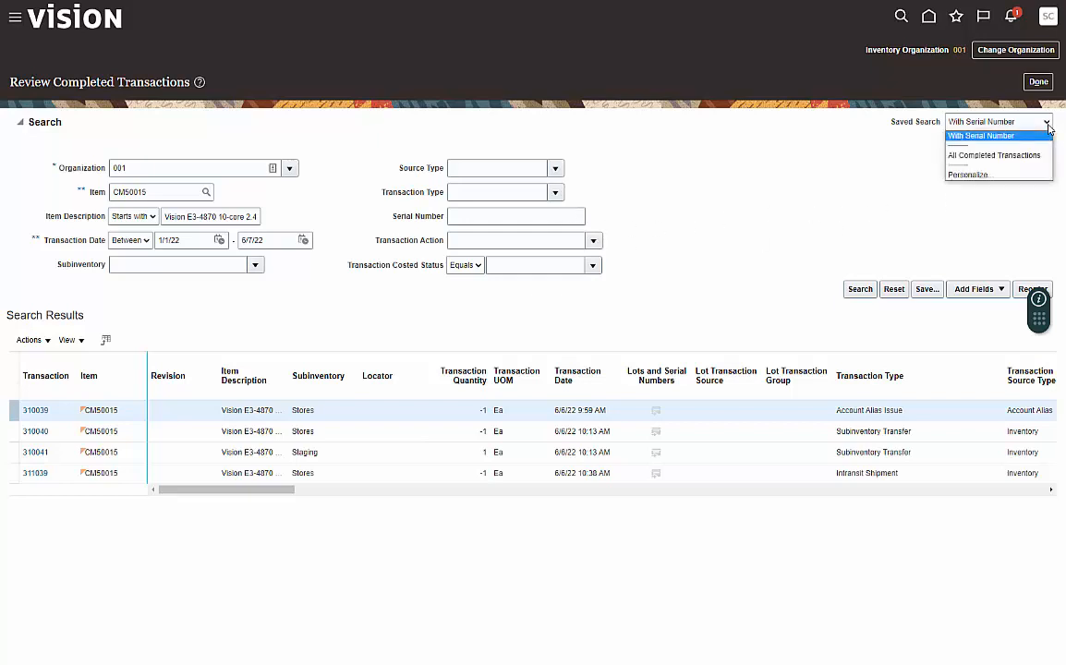
click(994, 155)
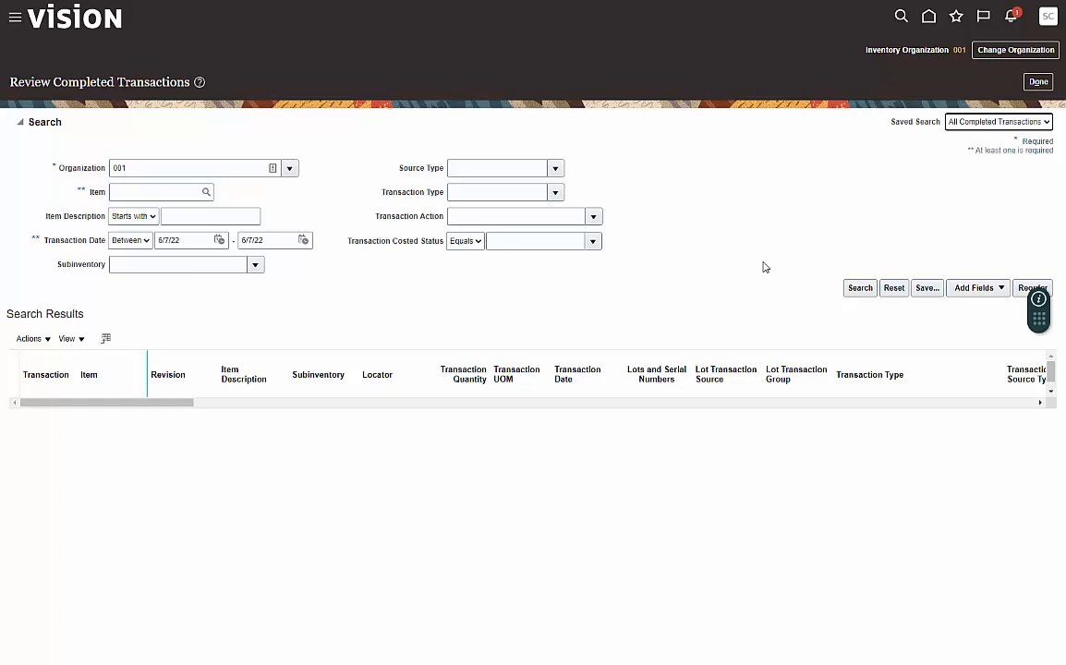
click(1027, 289)
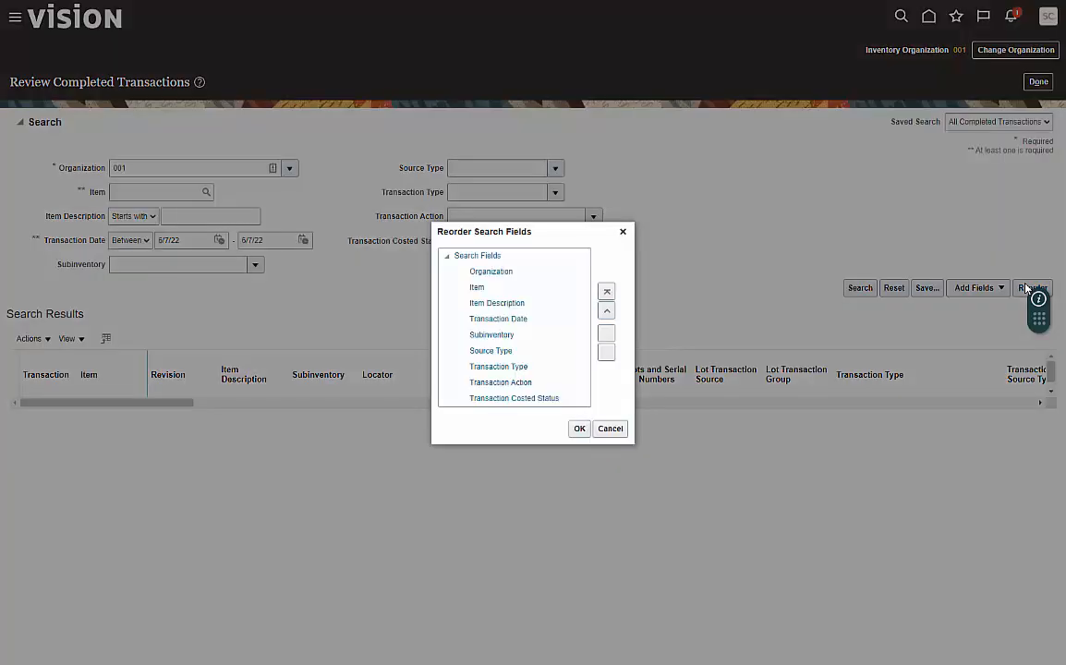
click(534, 303)
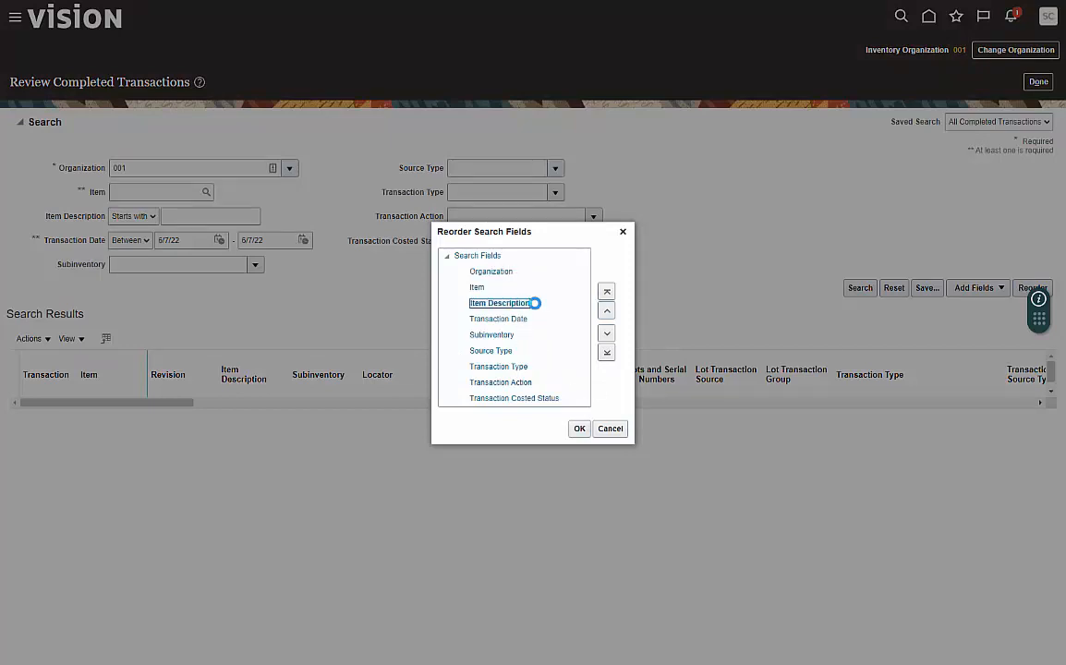
click(608, 333)
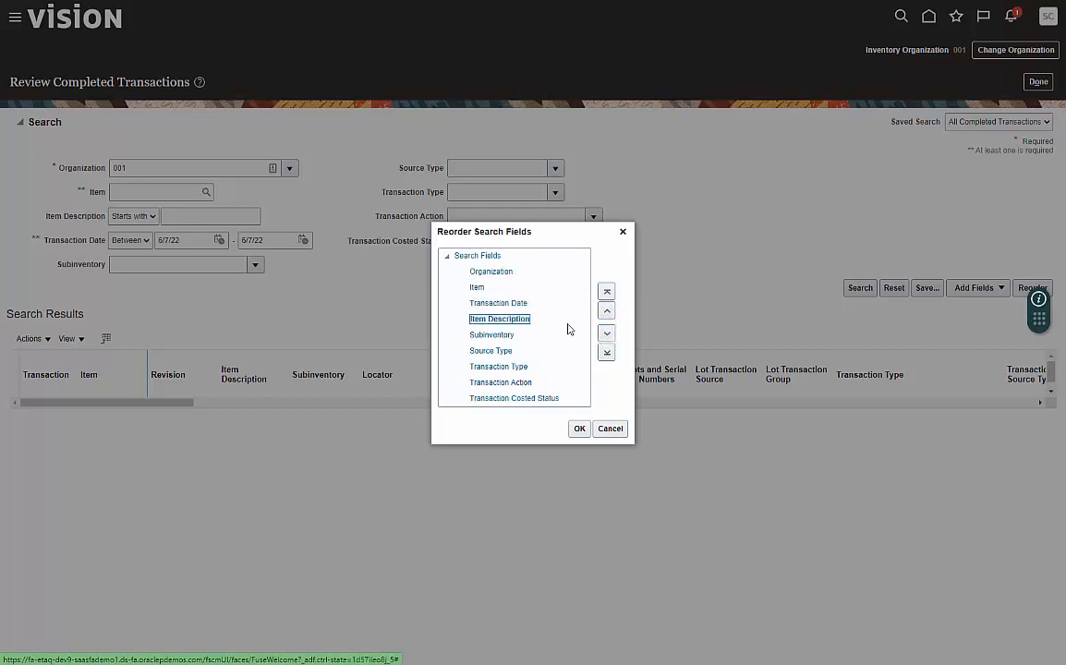
click(577, 428)
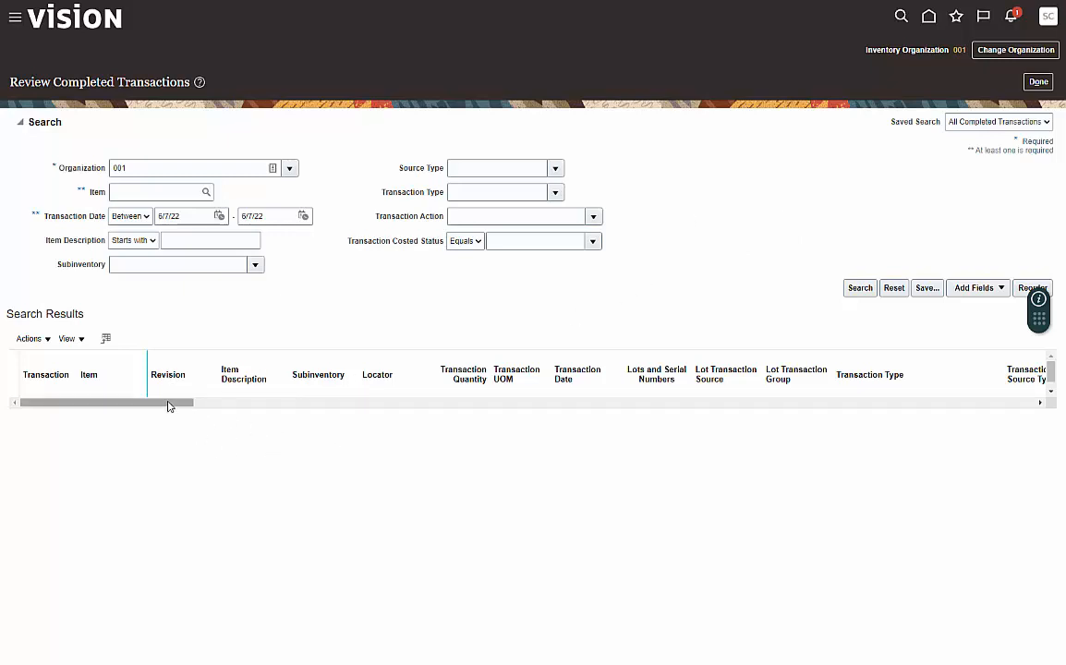
Look through the remaining result columns and the choices offered for Source Type, Transaction Type and Transaction Action
drag(169, 404, 529, 438)
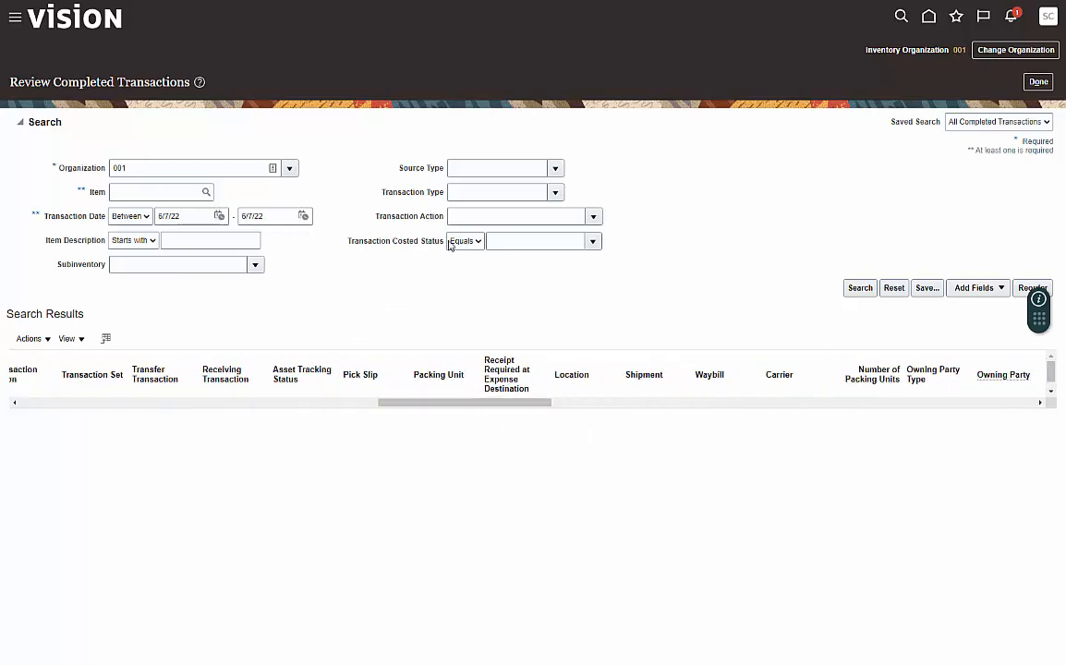
click(555, 170)
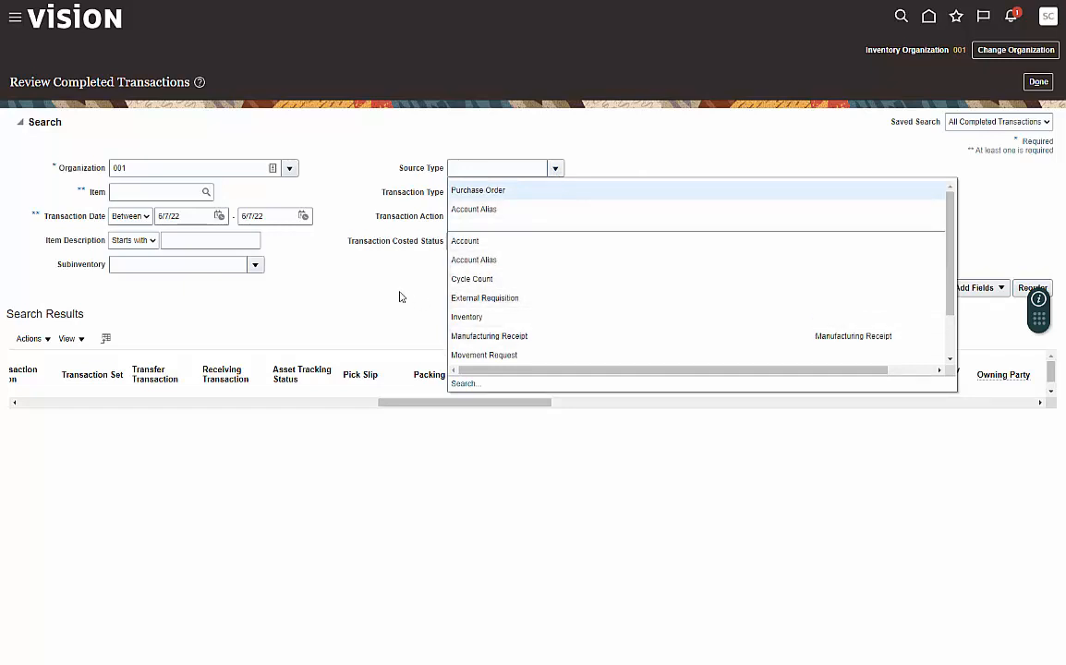
click(366, 269)
click(554, 194)
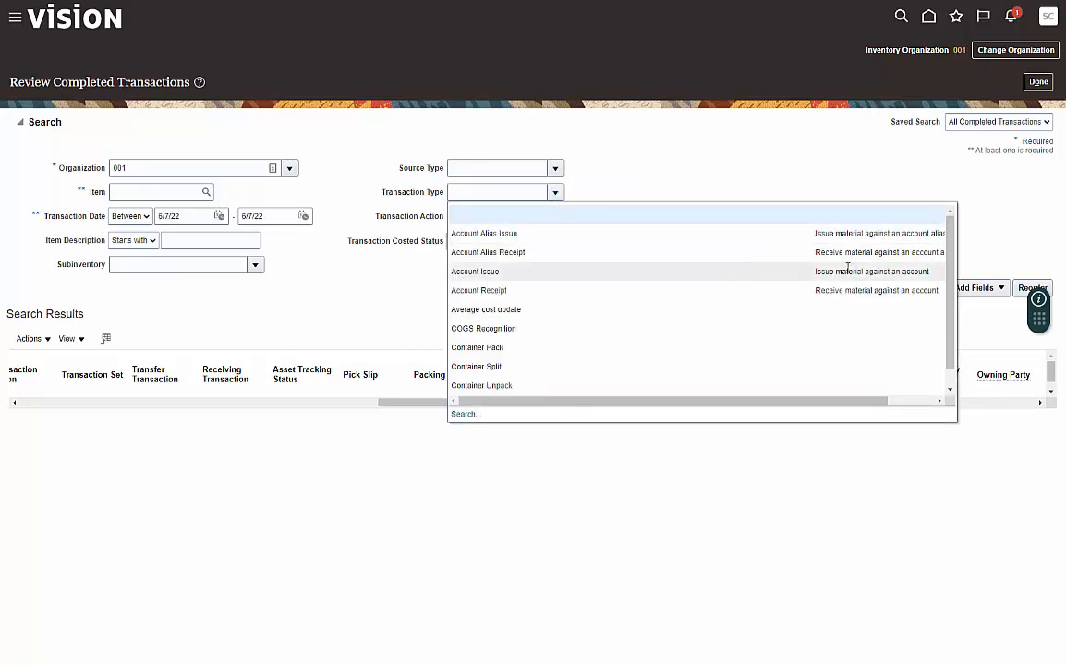
click(404, 299)
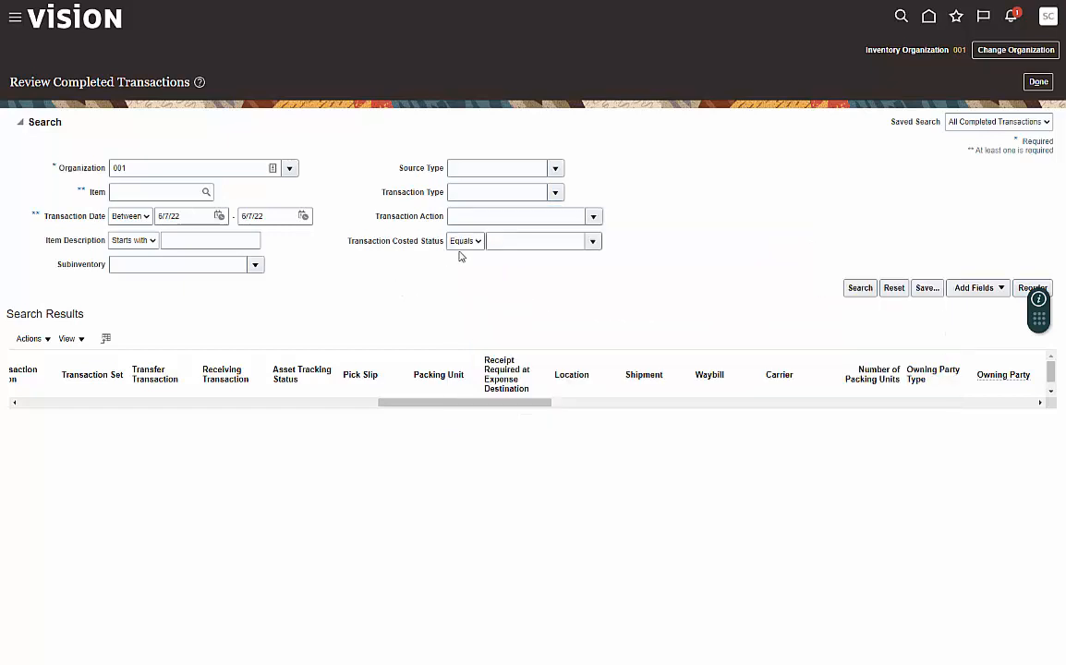
click(596, 218)
click(596, 218)
click(596, 218)
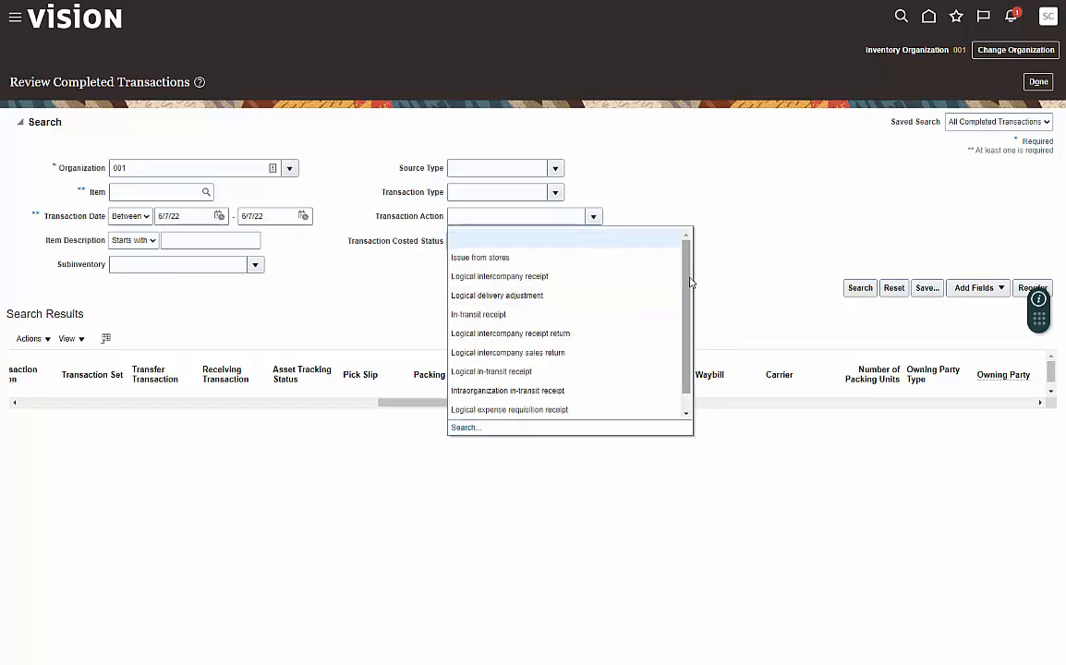
drag(690, 283, 694, 328)
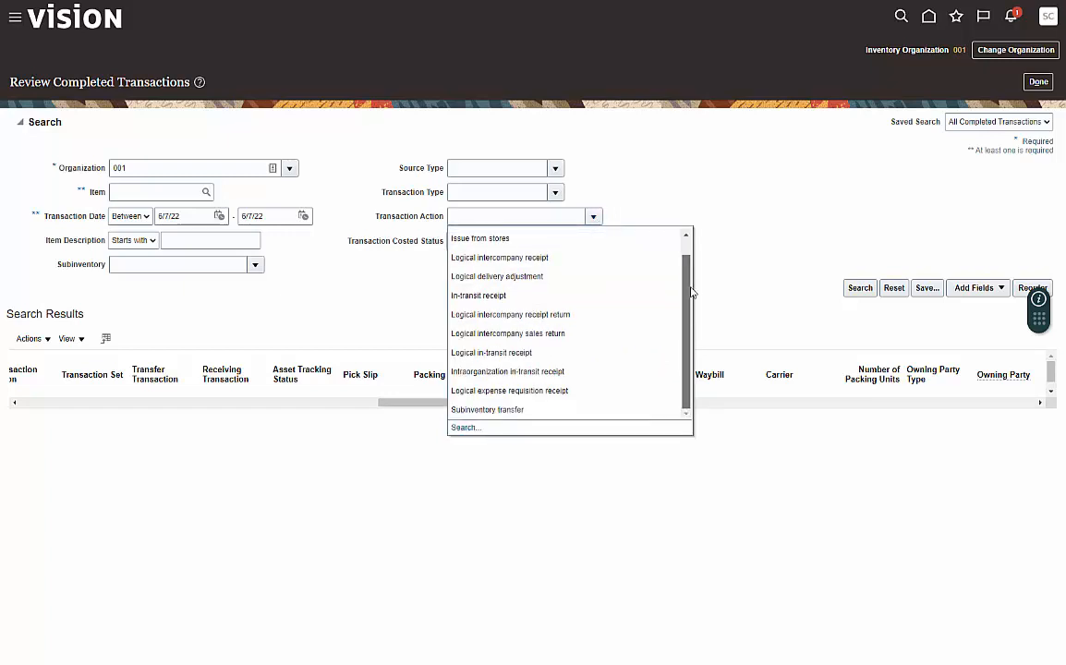
click(398, 269)
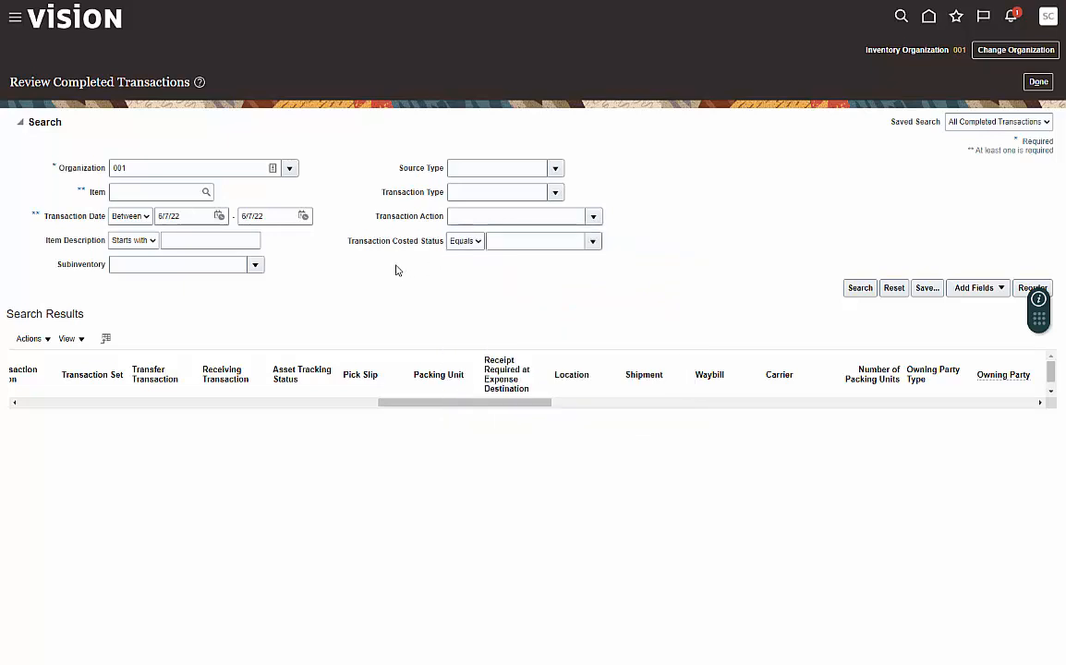
Check the operators and values available for Transaction Costed Status, keeping Equals, and finish reviewing completed transactions
click(478, 242)
click(472, 254)
click(593, 242)
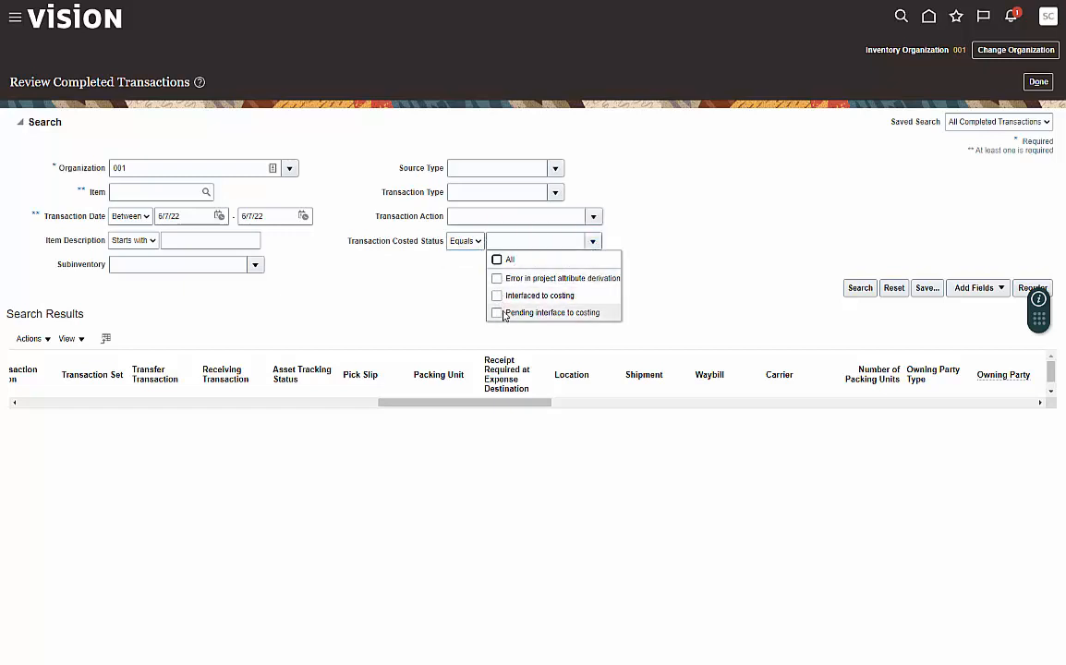
click(416, 291)
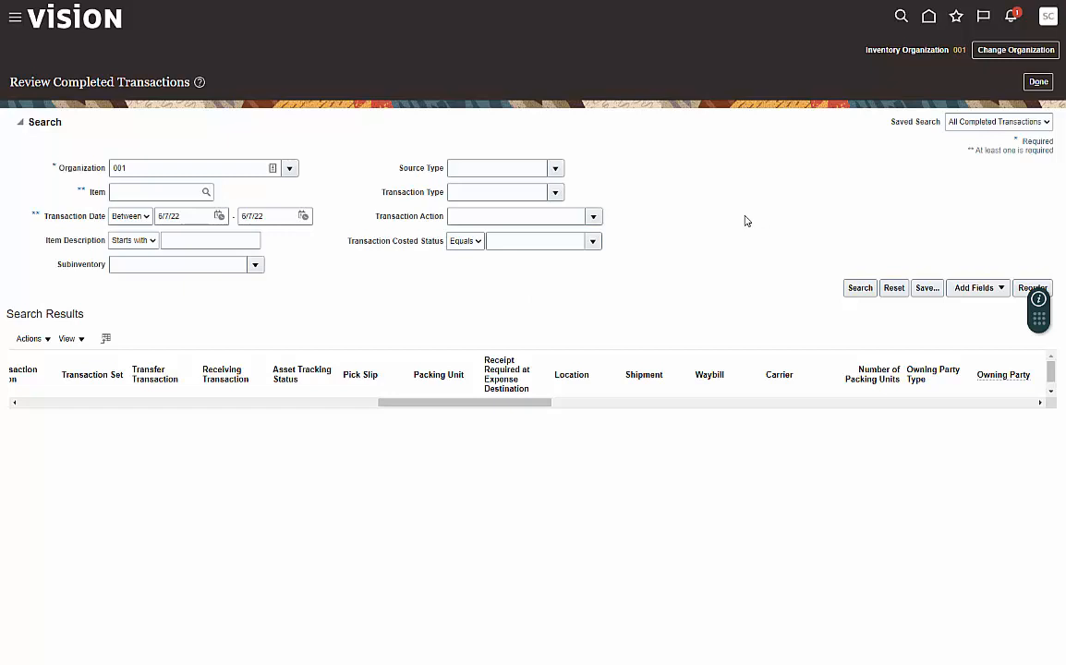
click(1037, 83)
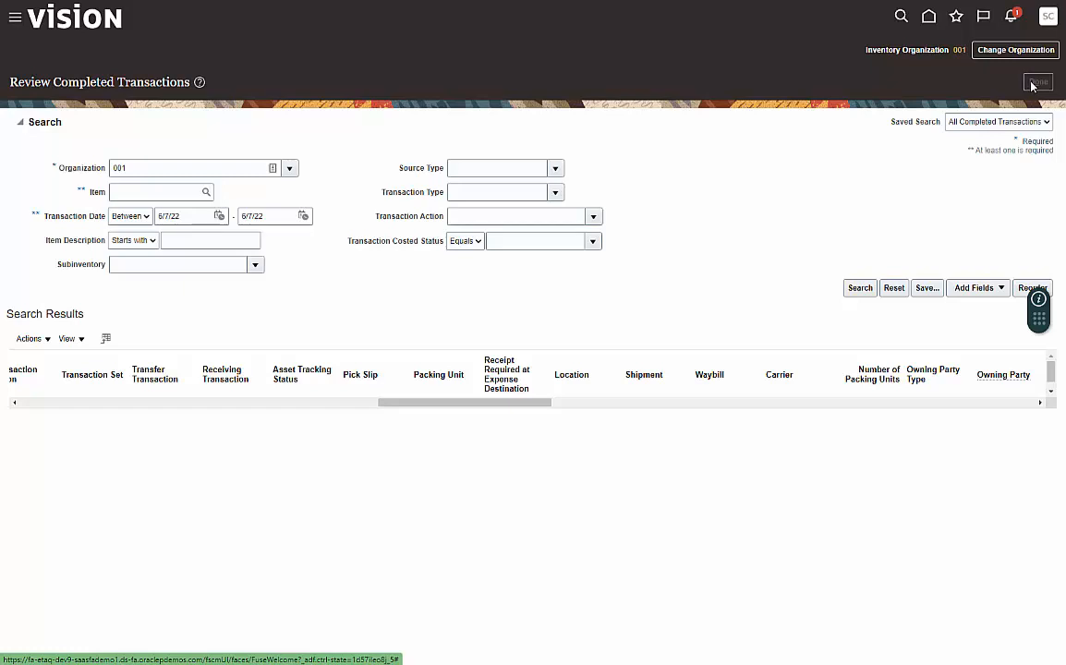